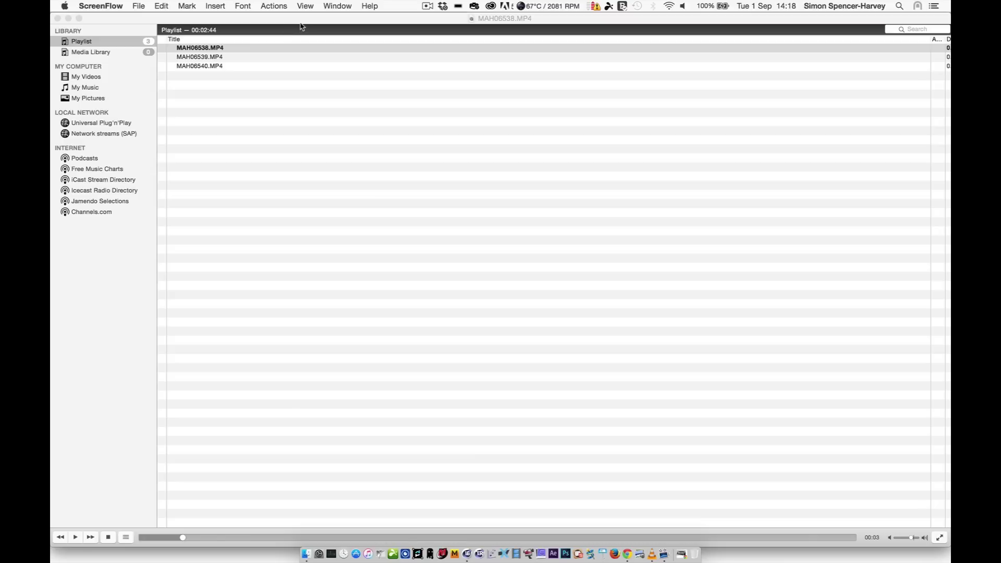
Step: Switch to VLC and skim through the shark hologram video MAH06539.MP4 up to near its end
key("super+Tab")
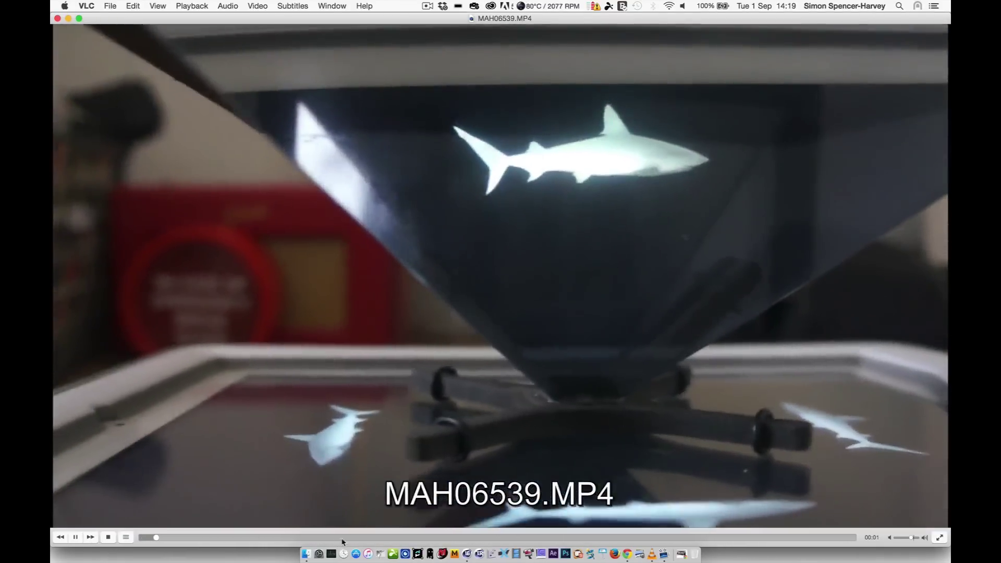
left_click(340, 538)
left_click(690, 538)
left_click(773, 537)
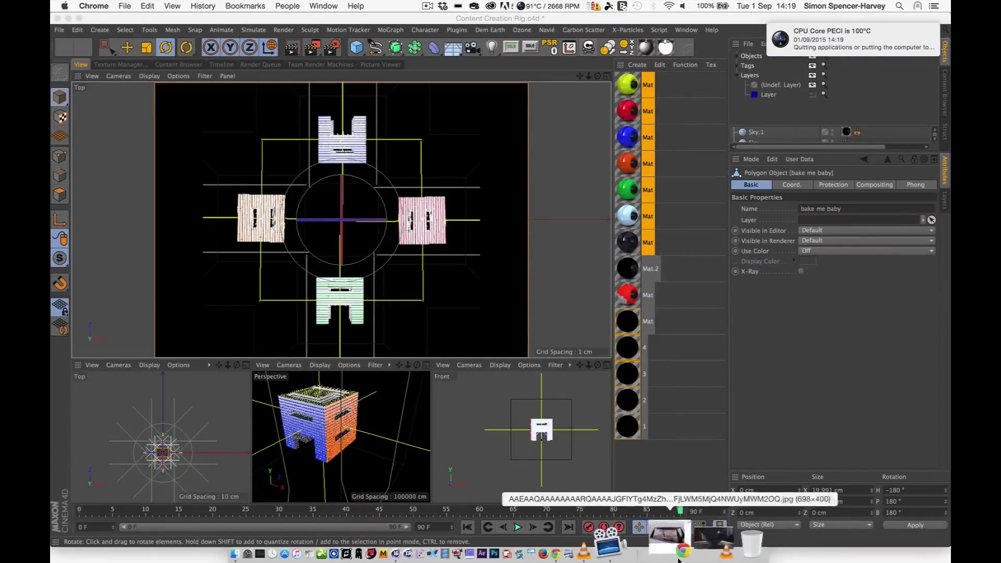
Step: Switch to Chrome and review the Holho Smart product page, the two hologram pyramid renders and the wireframe drawings
left_click(677, 553)
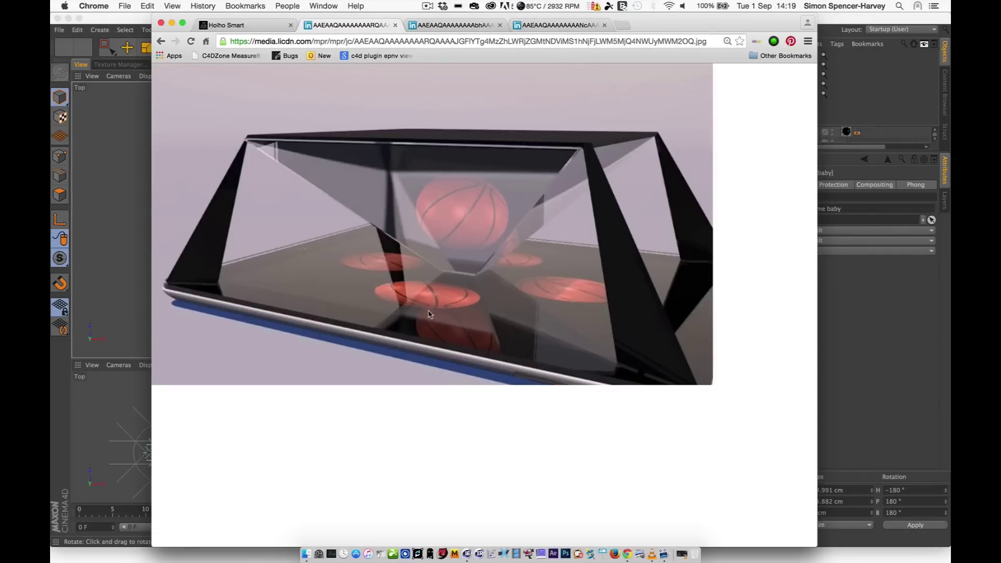
left_click(439, 27)
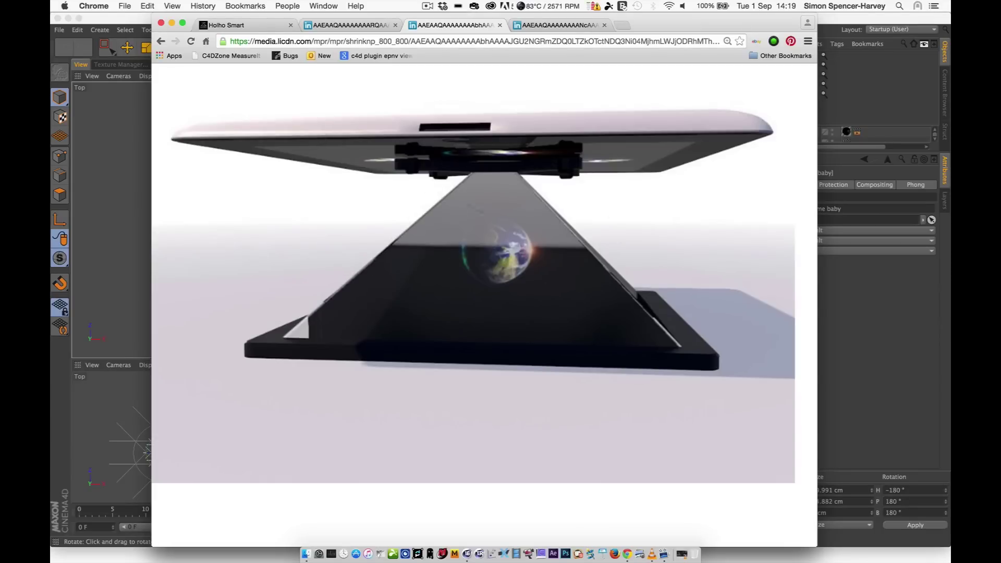
left_click(241, 29)
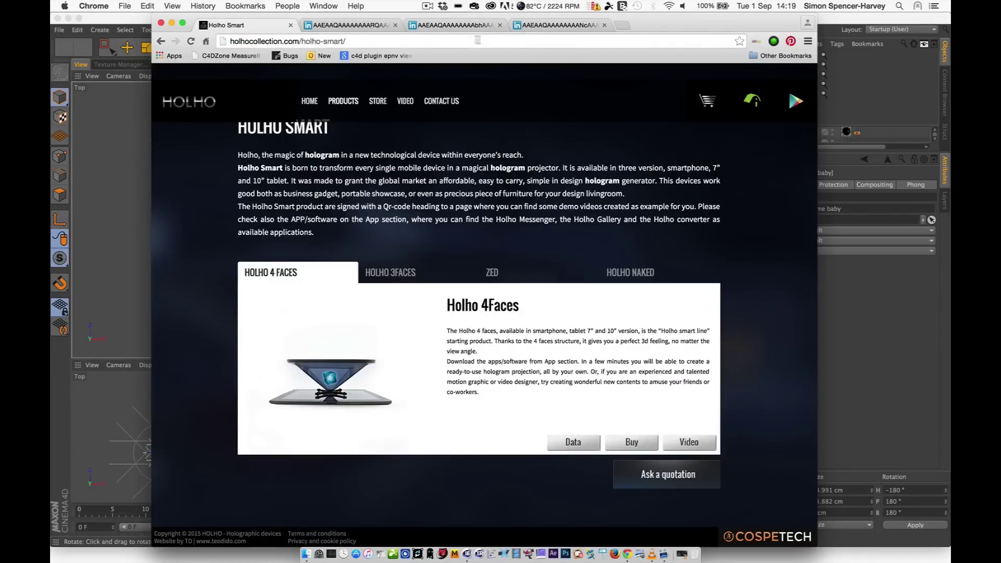
left_click(456, 26)
left_click(551, 27)
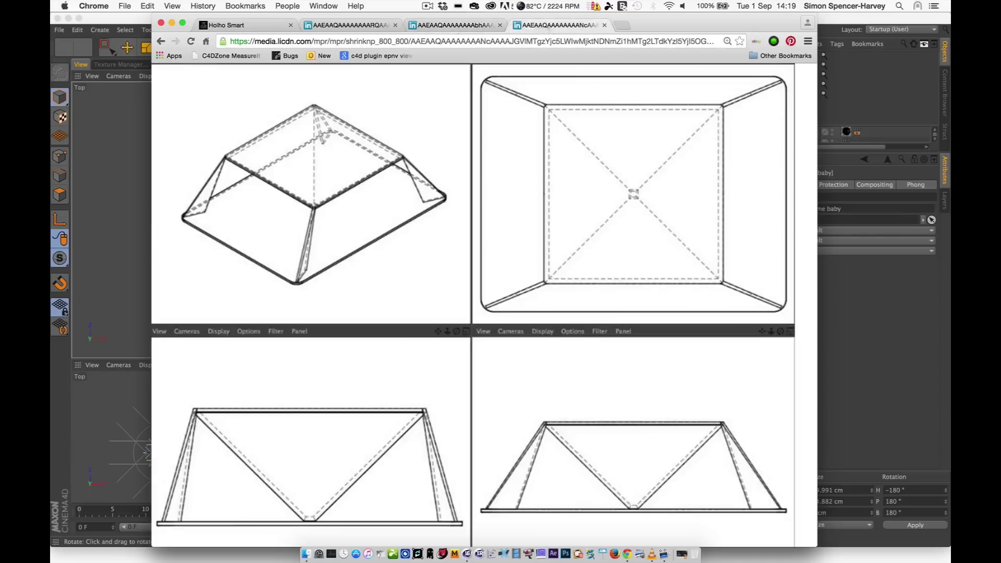
left_click(464, 27)
left_click(560, 27)
scroll(421, 188, "down", 2)
scroll(422, 189, "up", 2)
left_click(172, 25)
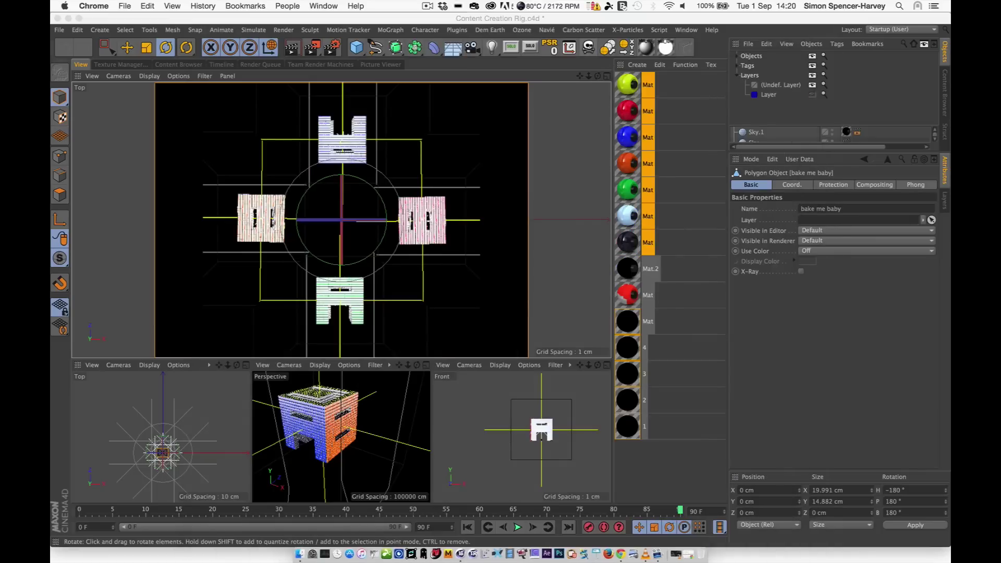
Step: Bring up the Cinema 4D scene 3D Holographic Ipad Opt 1 Bespoke.c4d and examine the model from several angles with a preview render
left_click(685, 30)
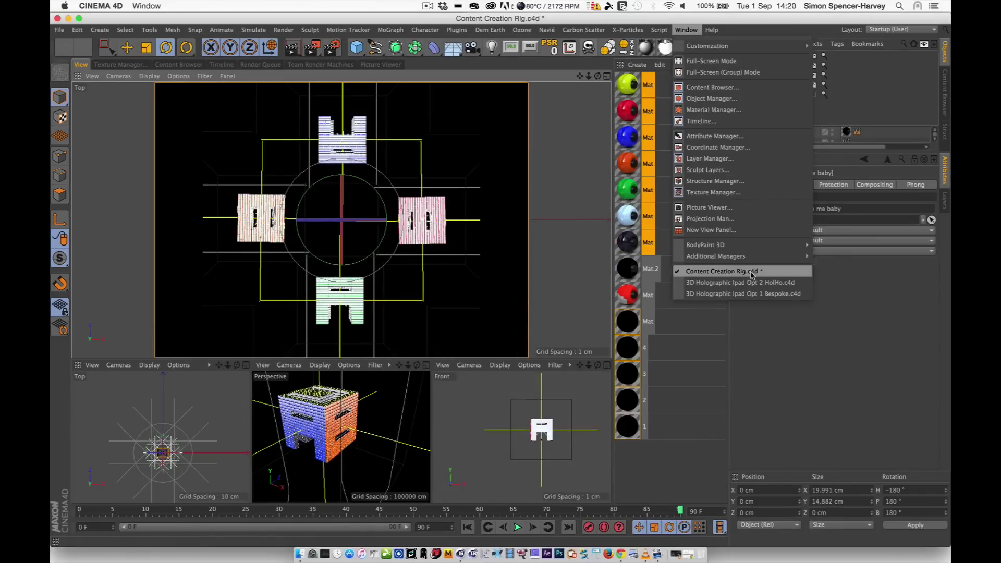
left_click(752, 293)
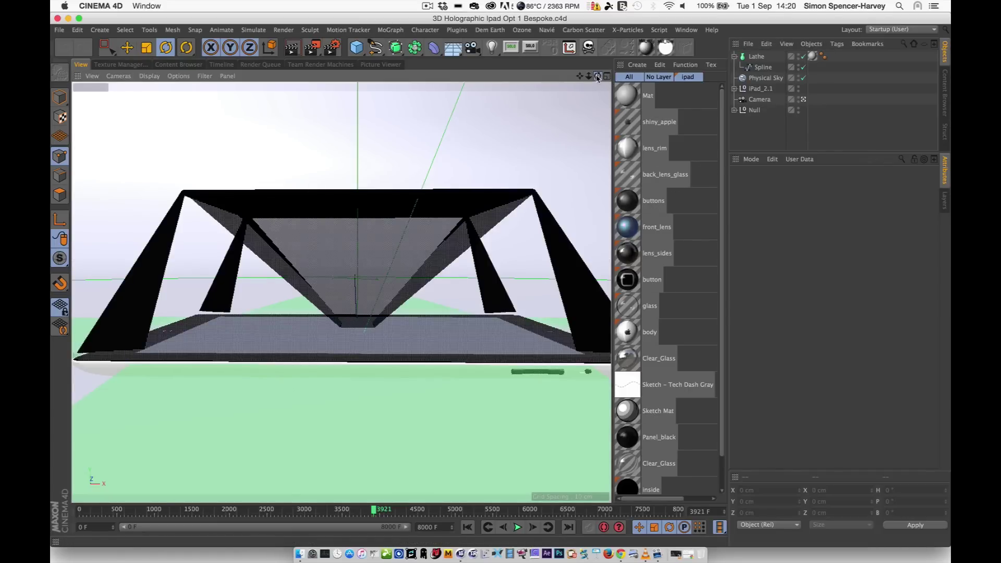
mouse_move(597, 75)
left_mouse_down()
mouse_move(597, 67)
mouse_move(594, 79)
mouse_move(516, 104)
mouse_move(597, 77)
left_mouse_up()
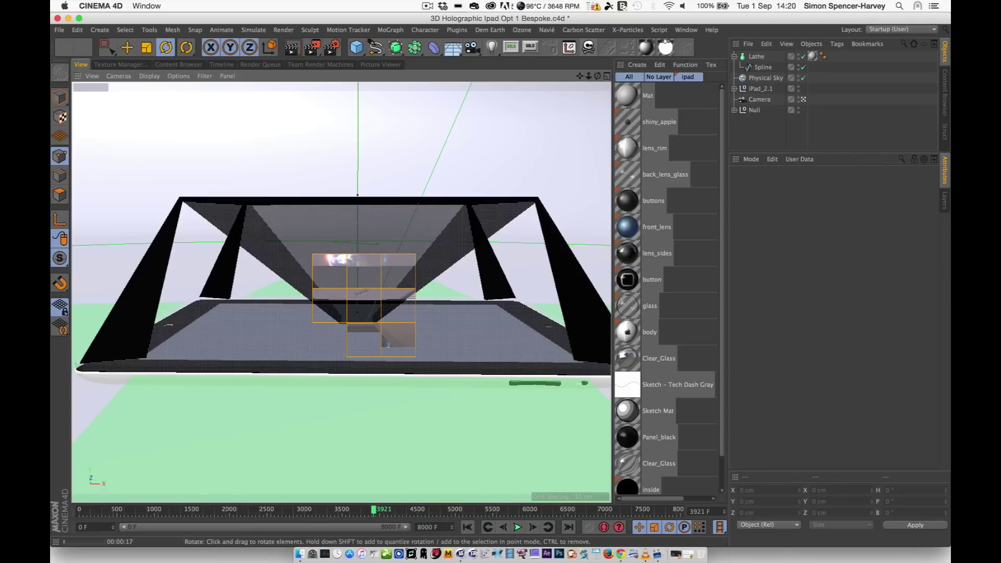
left_click(766, 133)
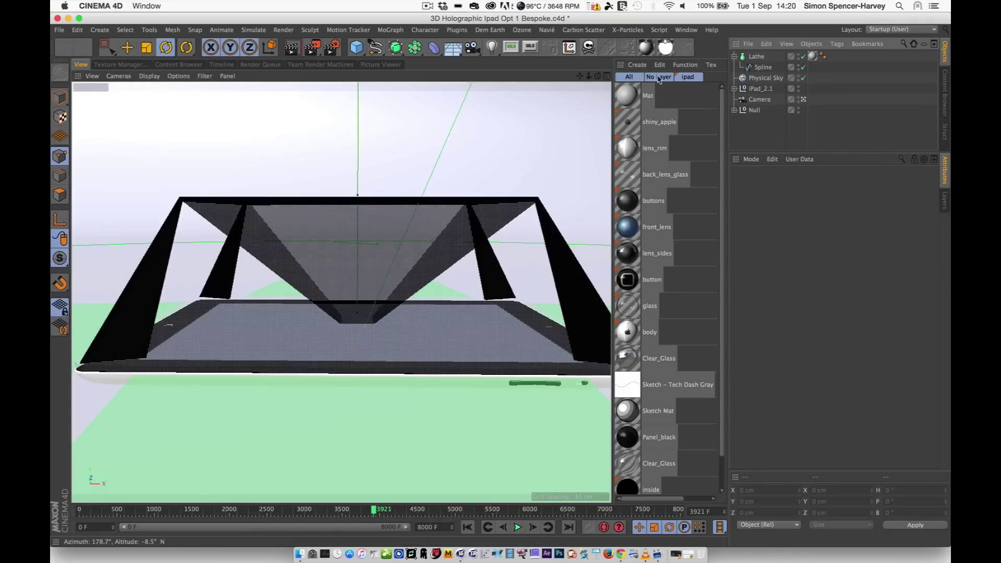
left_click_drag(597, 75, 469, 84)
left_click_drag(341, 292, 339, 290, "alt")
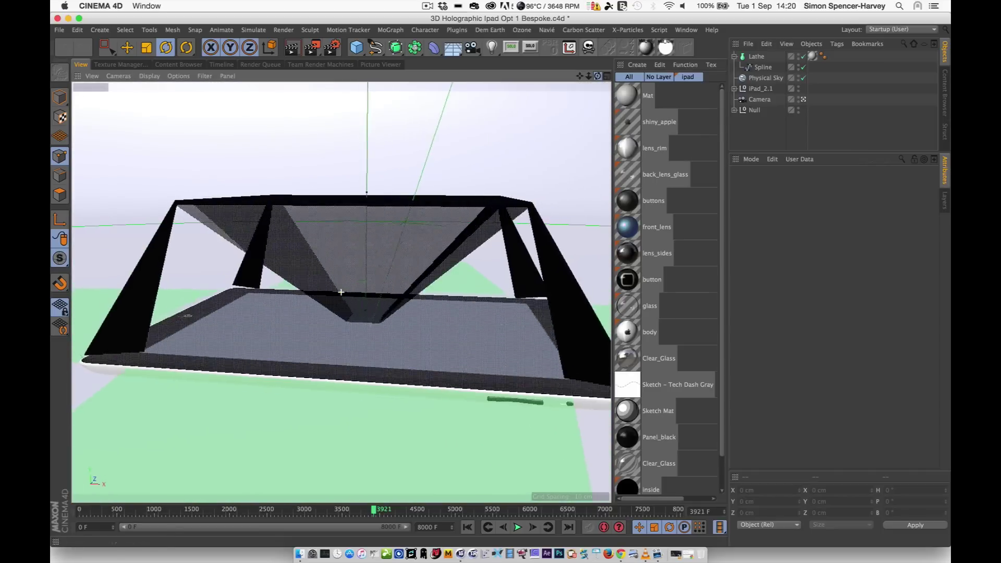
Step: Switch to the scene 3D Holographic Ipad Opt 2 HolHo.c4d and examine the pyramid with a preview render
left_click(697, 30)
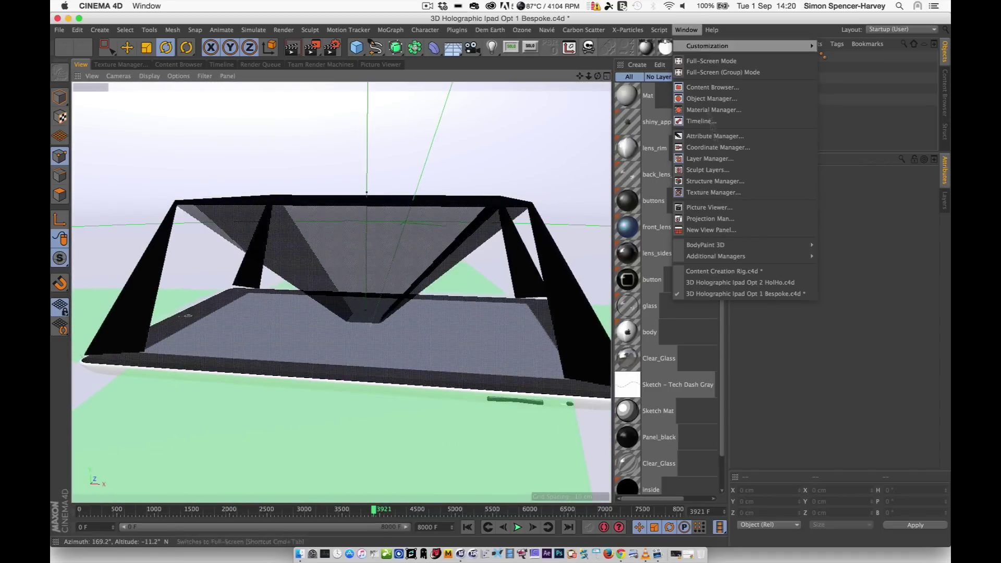
left_click(748, 286)
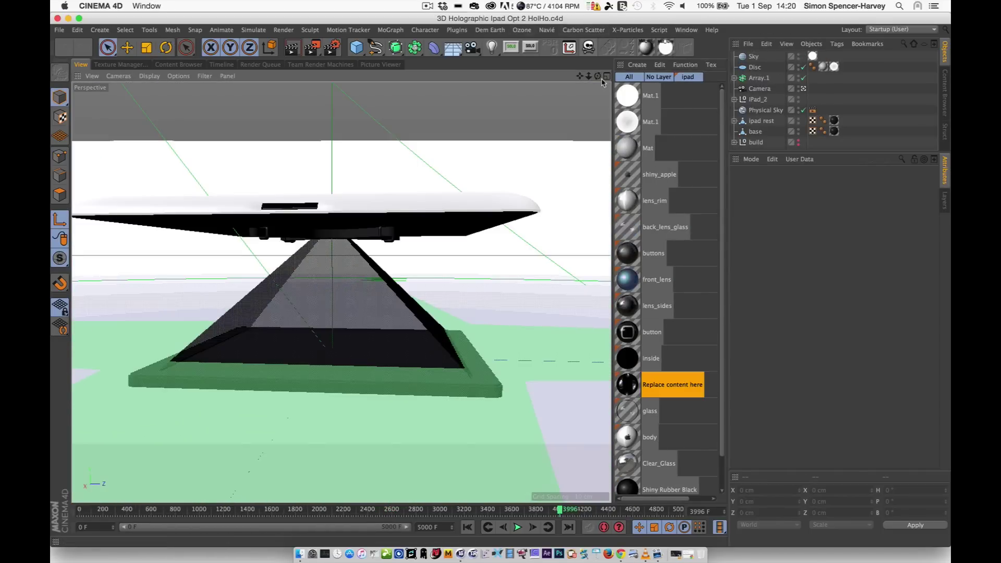
left_click_drag(597, 76, 341, 291)
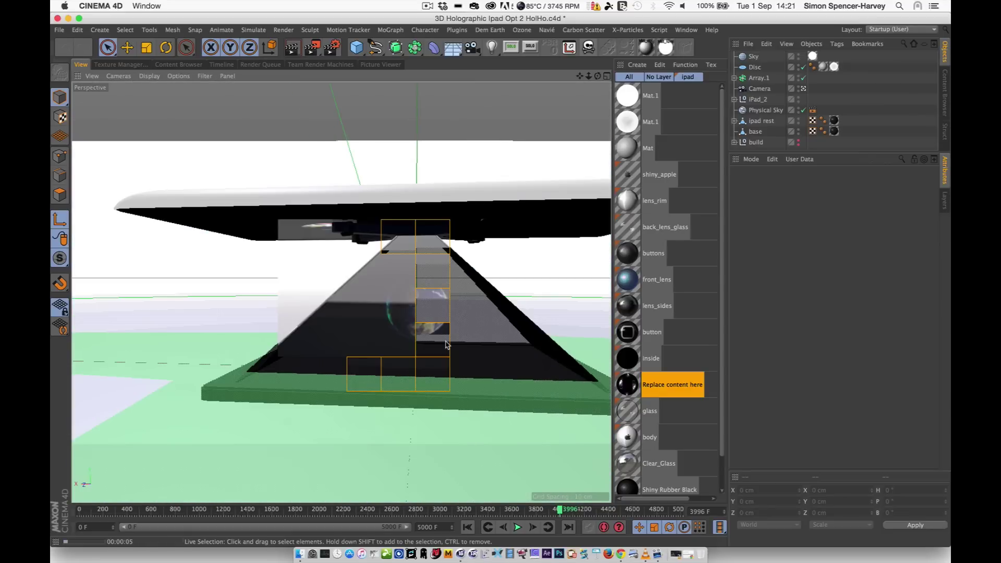
left_click(874, 125)
Step: Inspect the content.psd colour texture of the "Replace content here" material in the Material Editor
double_click(630, 391)
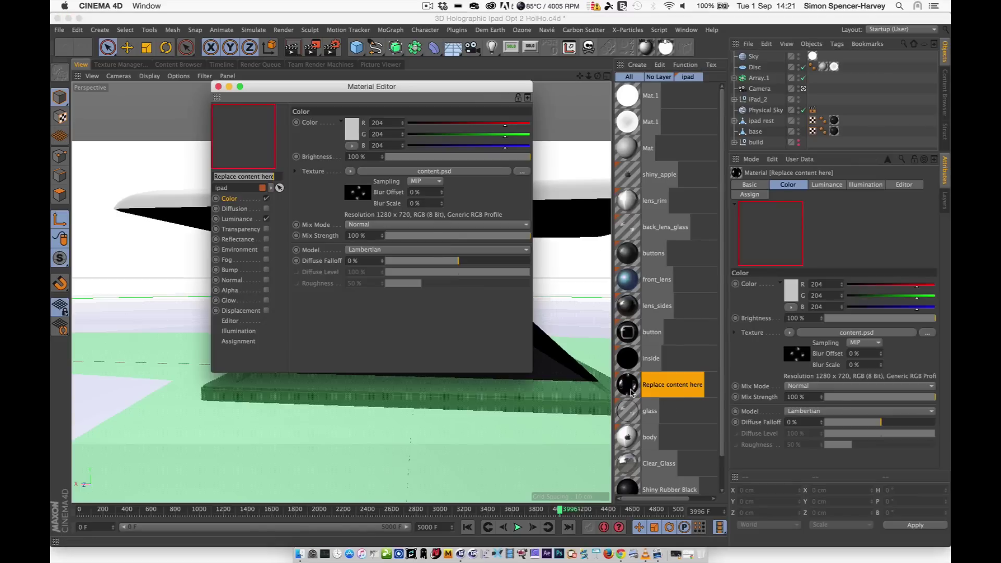
left_click(358, 193)
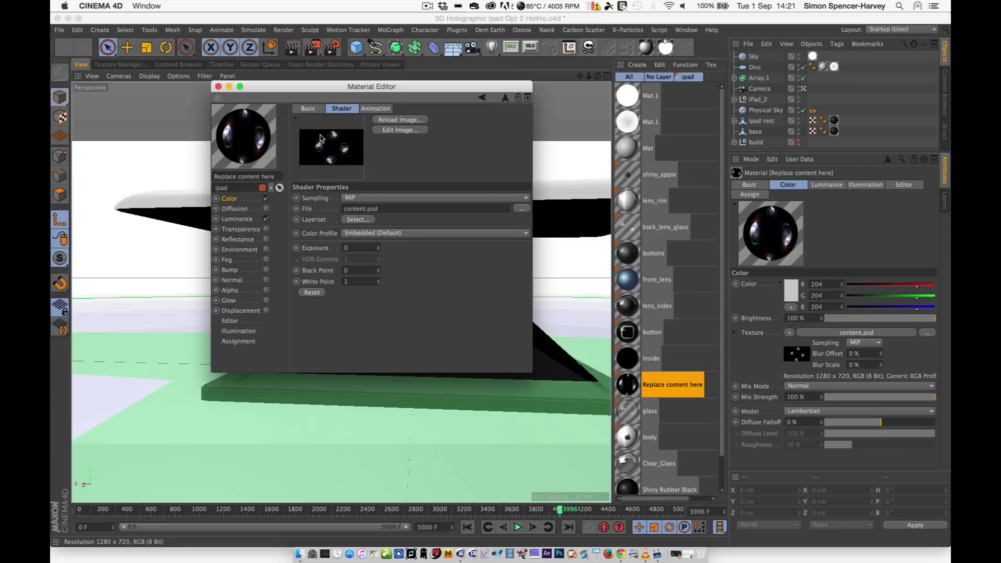
left_click(218, 87)
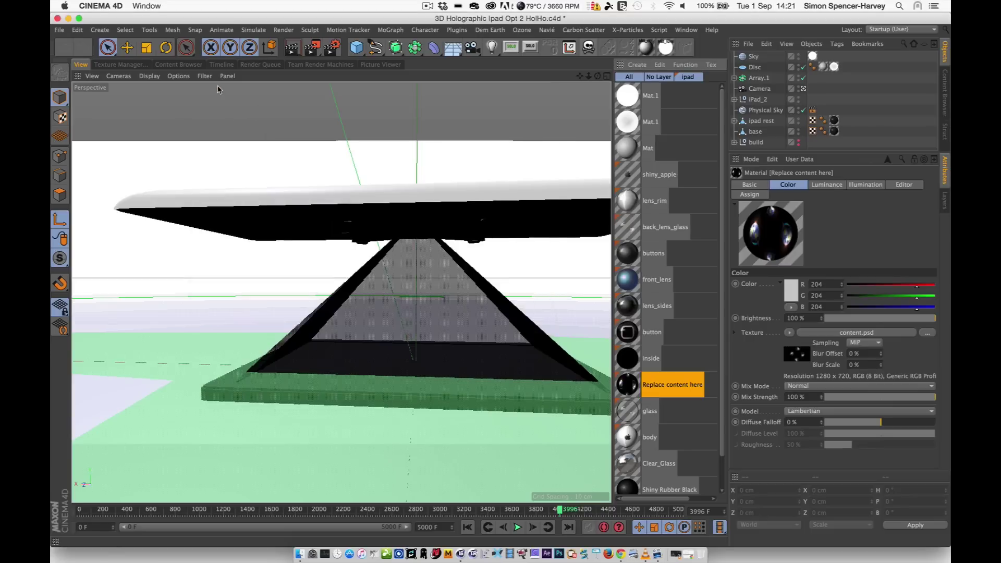
Step: In Content Creation Rig.c4d, add a Platonic object as a child of "replace me" and reset its position and rotation to zero
left_click(691, 31)
left_click(722, 273)
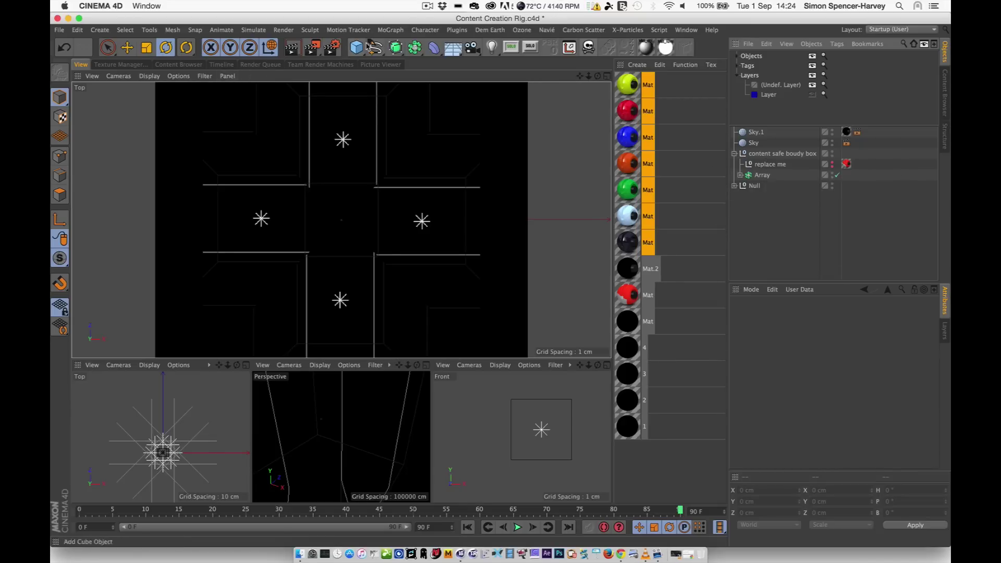
left_click_drag(368, 44, 456, 122)
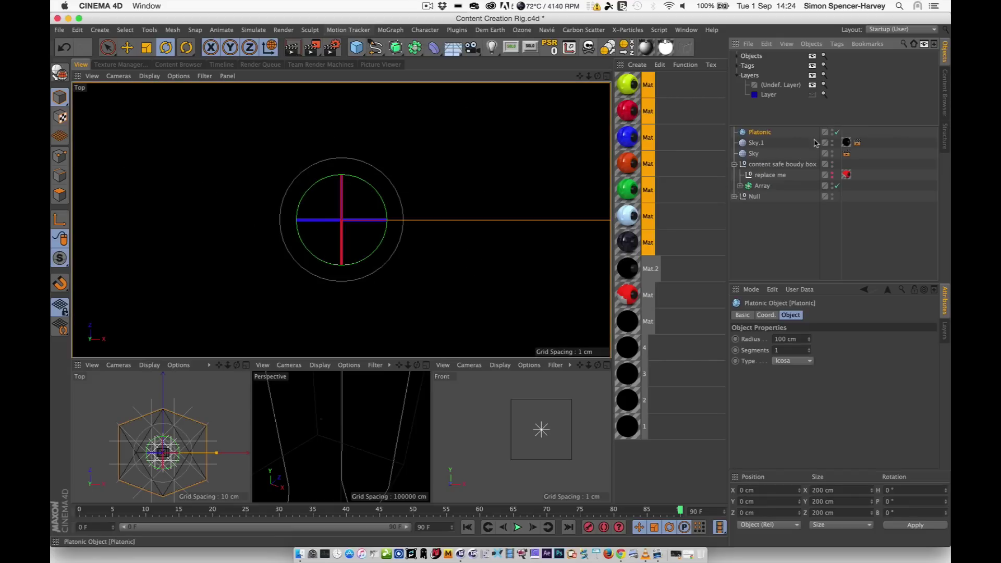
left_click_drag(771, 174, 771, 175)
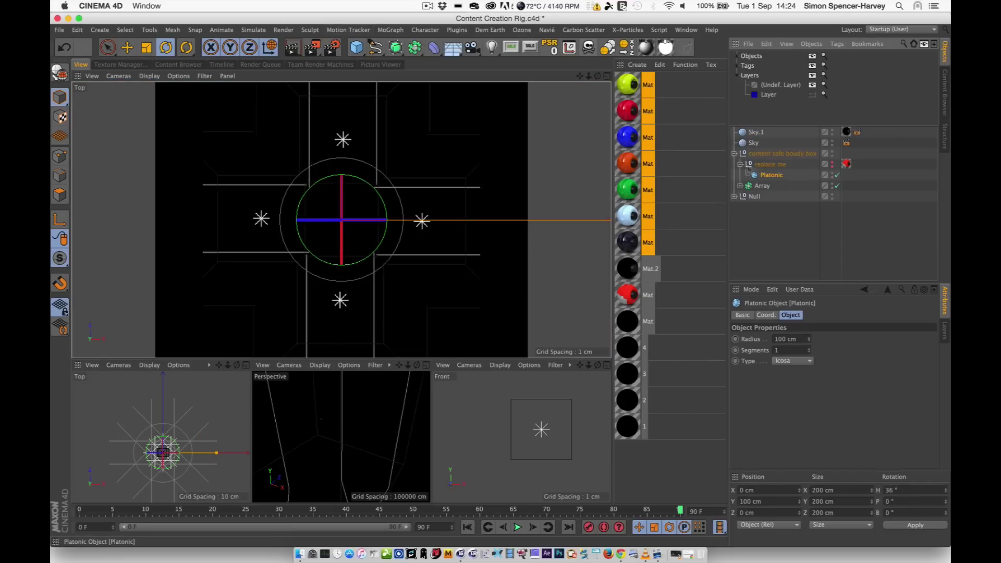
left_click(549, 52)
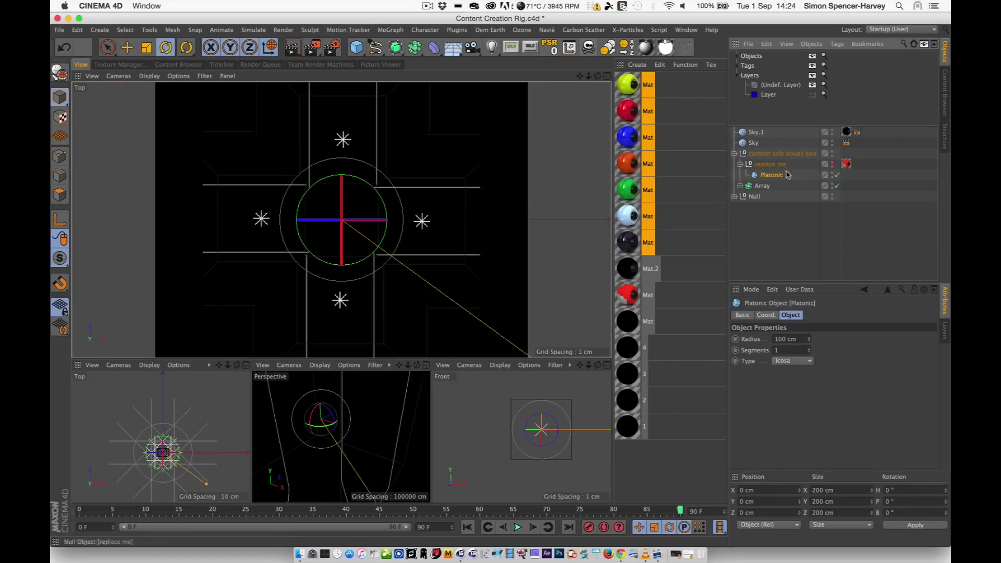
Step: Enlarge the Front view and force the Platonic object visible despite its hidden "replace me" parent
left_click(772, 153)
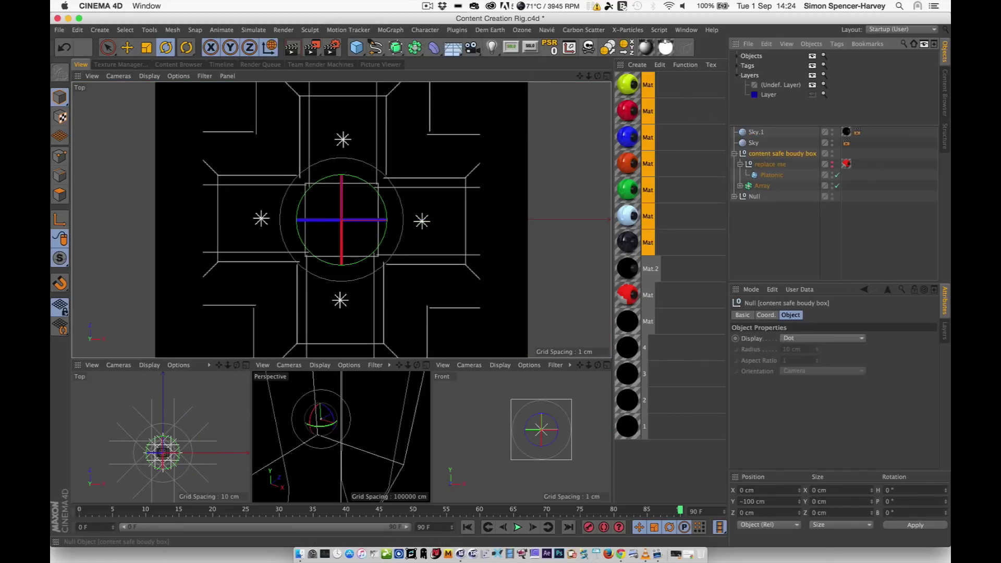
left_click(606, 365)
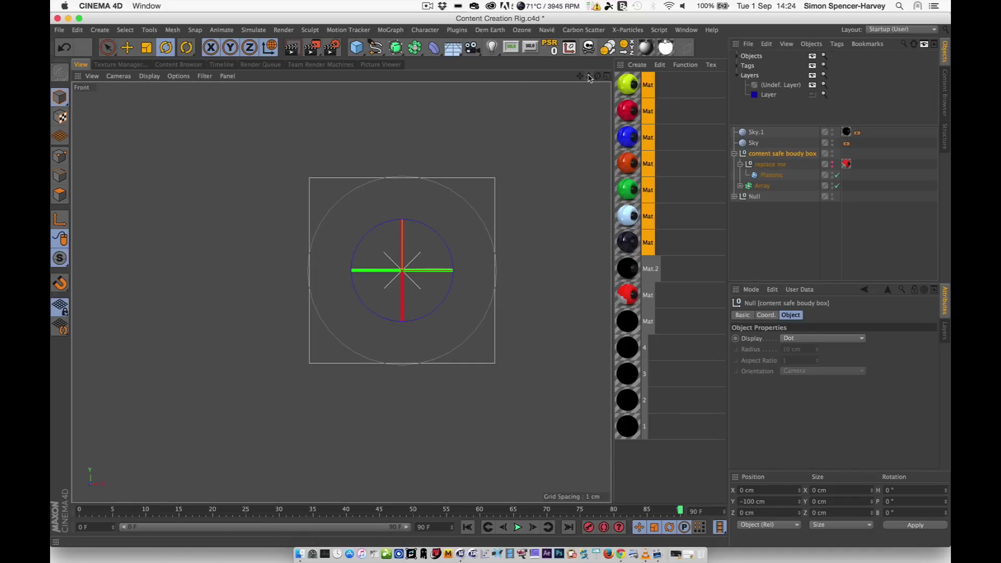
left_click_drag(588, 76, 478, 75)
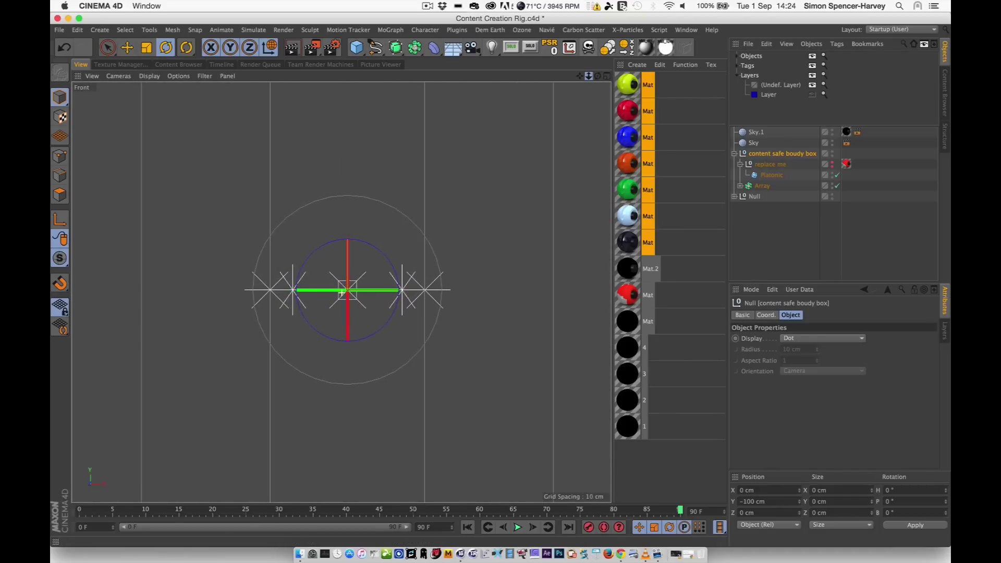
left_click(774, 175)
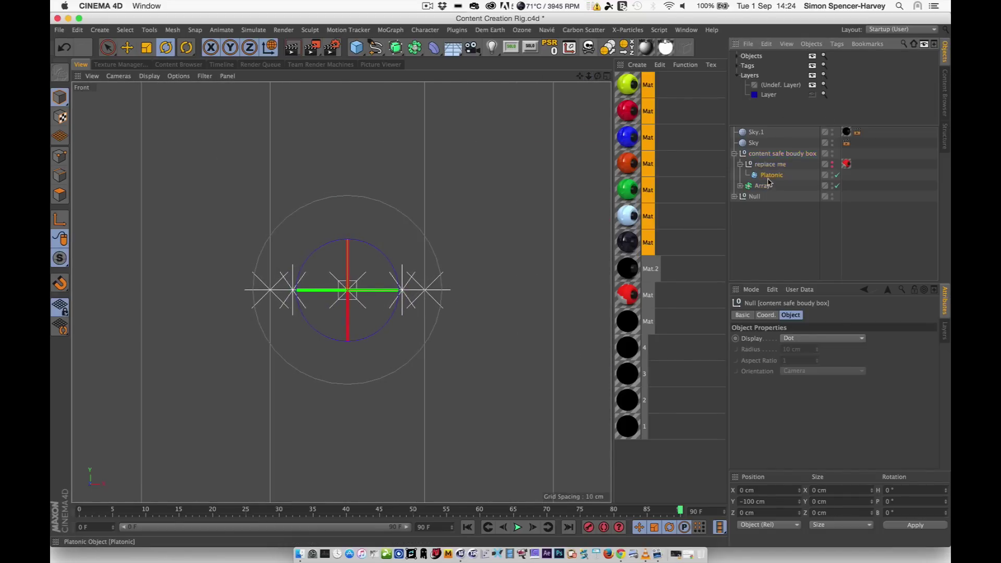
left_click(834, 177)
Step: Scale the Platonic object down uniformly to about 2.264 cm so it fits inside the boundary box
key("t")
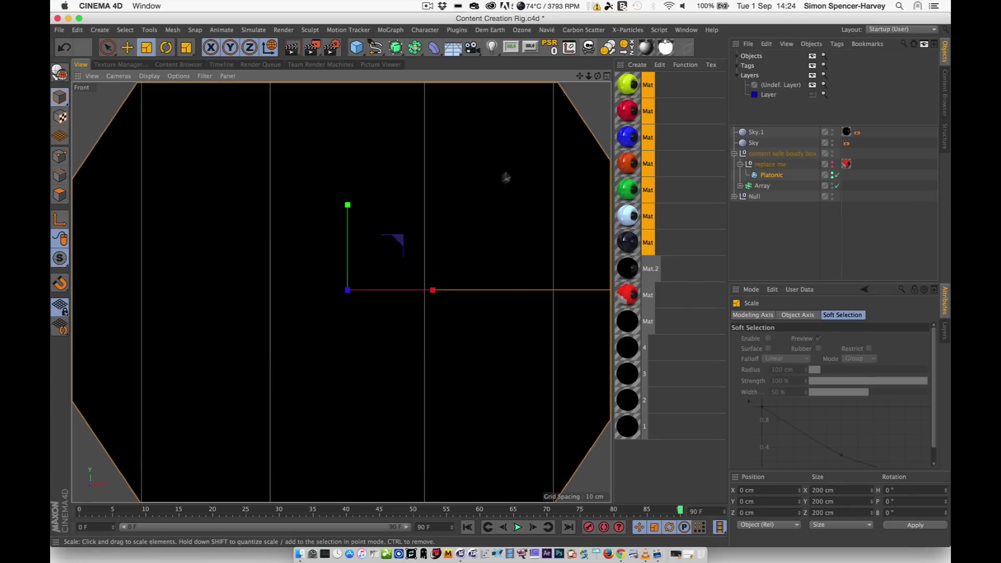
left_click_drag(505, 177, 208, 376)
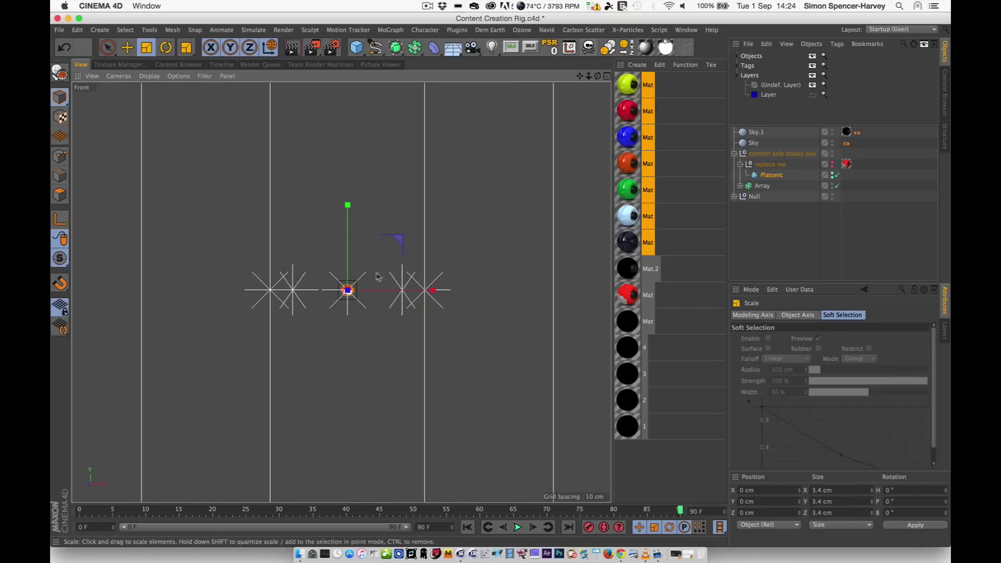
scroll(339, 287, "up", 8)
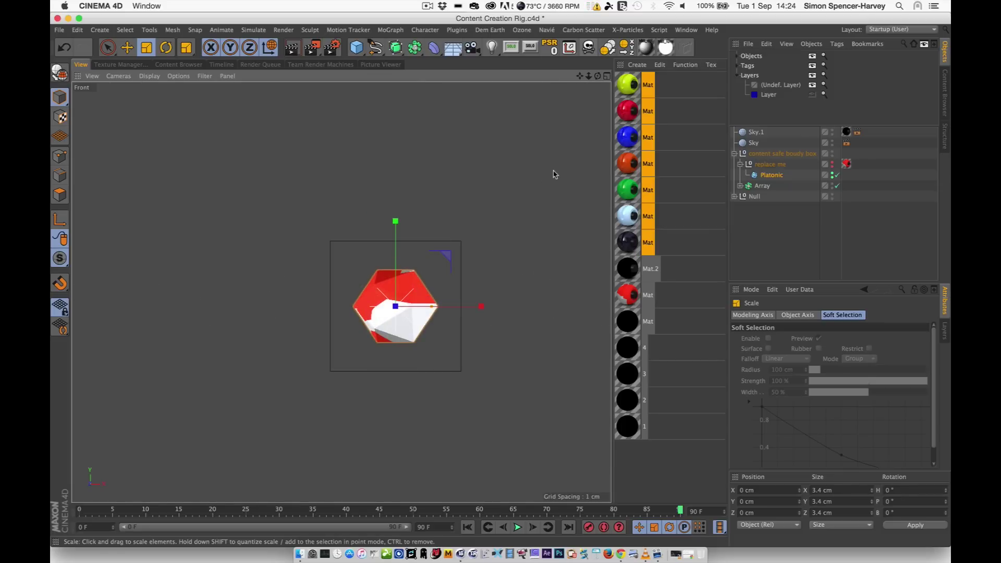
left_click_drag(554, 174, 454, 254)
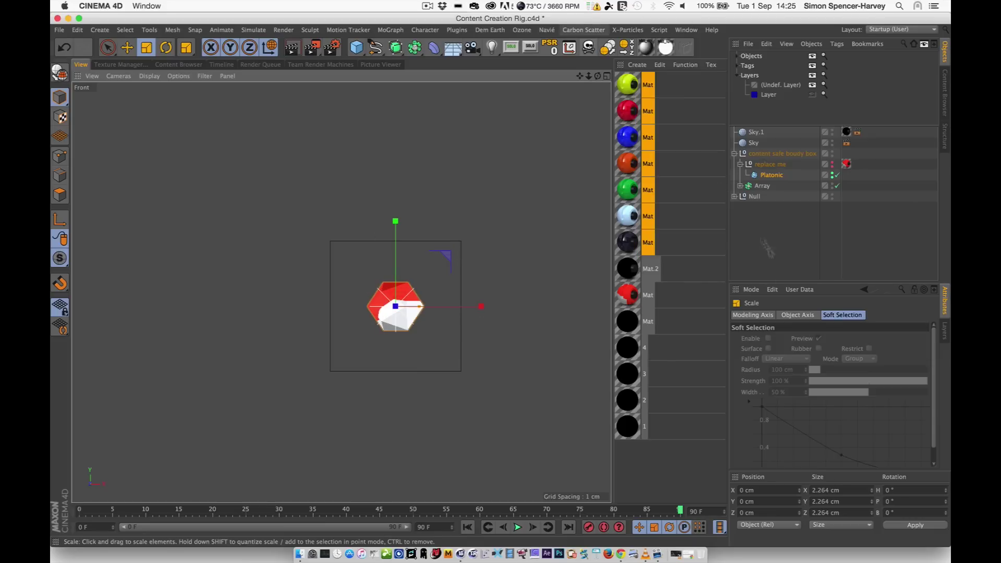
Step: Return to the multi-view layout and show the blue Layer's hidden objects in the Object Manager
left_click(811, 218)
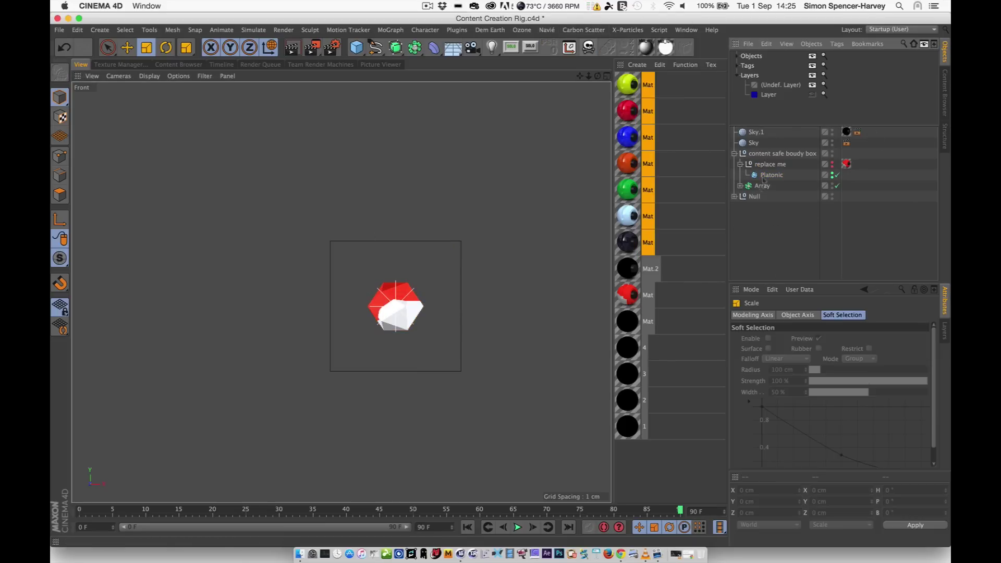
left_click(770, 153)
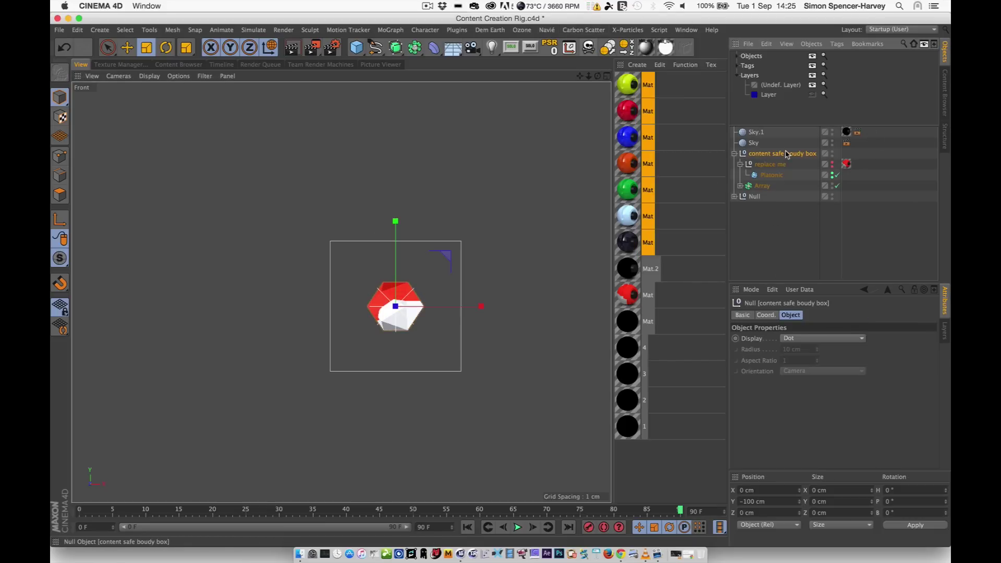
left_click(781, 227)
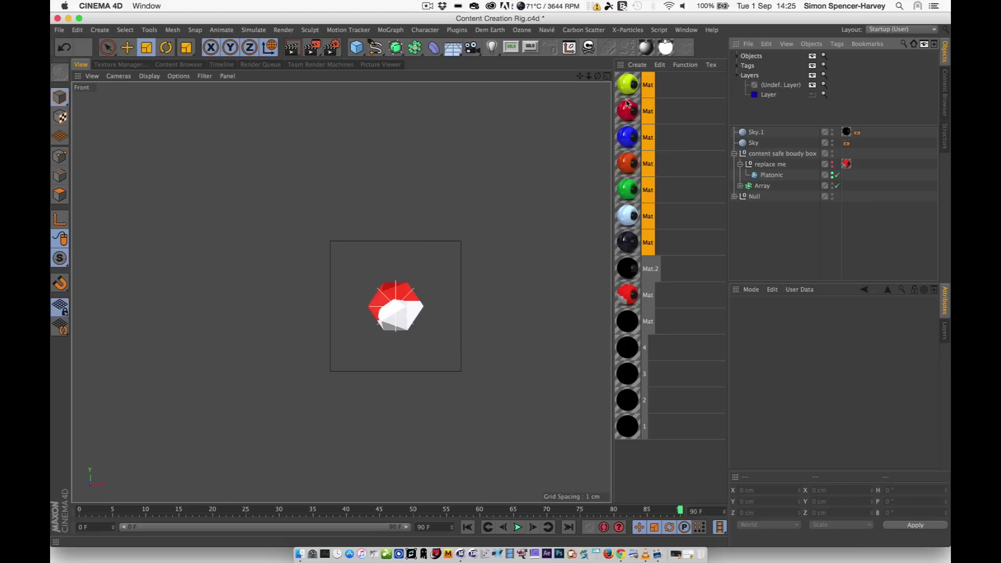
left_click(606, 77)
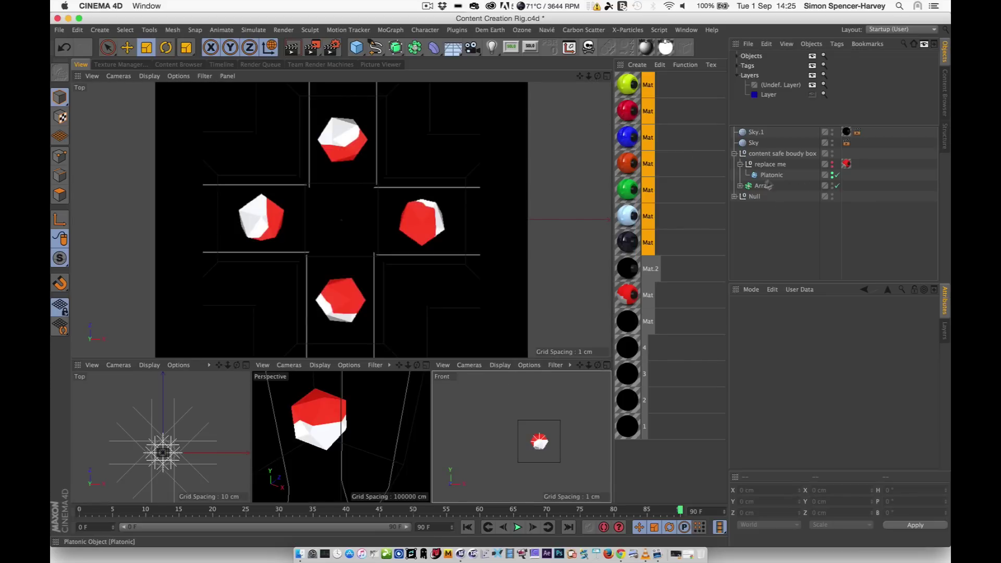
left_click(811, 95)
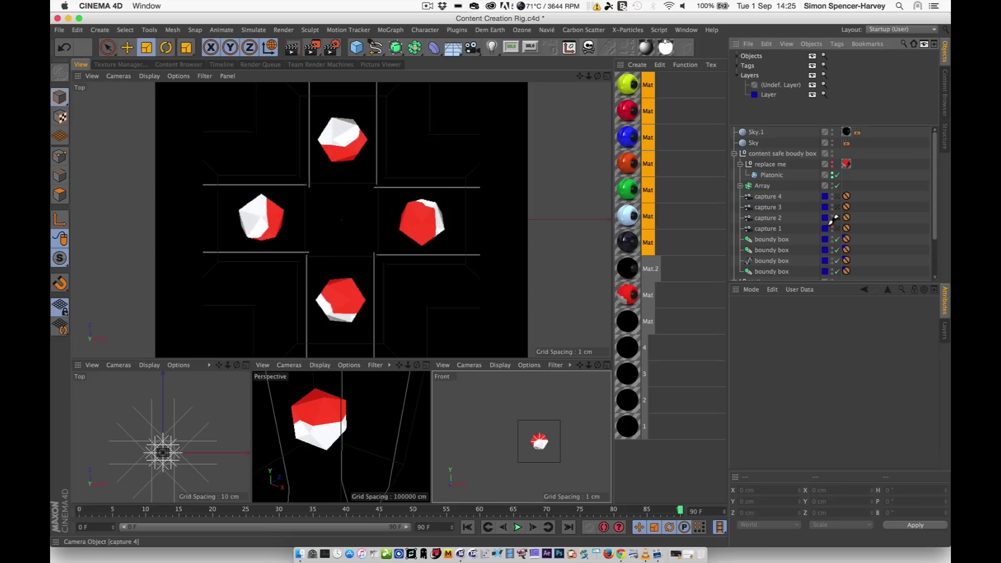
Step: Toggle the capture cameras' editor visibility on and back off, and hide the blue Layer's objects in the Object Manager again
left_click_drag(833, 213, 830, 227)
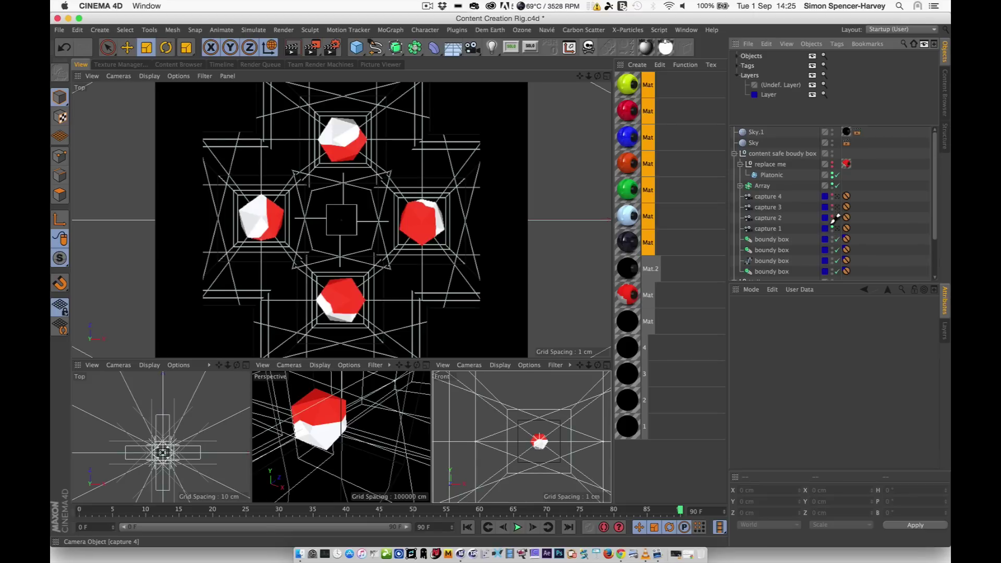
left_click_drag(831, 222, 832, 229)
left_click(811, 96)
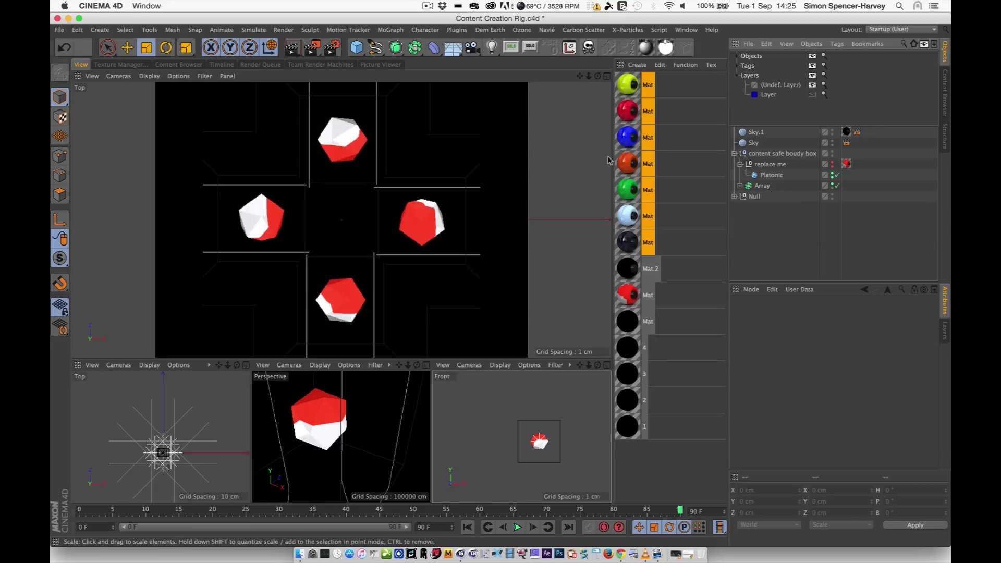
Step: Expand the Null group and examine the "bake me baby" polygon object and its tags
left_click(734, 154)
left_click(733, 164)
left_click(772, 175)
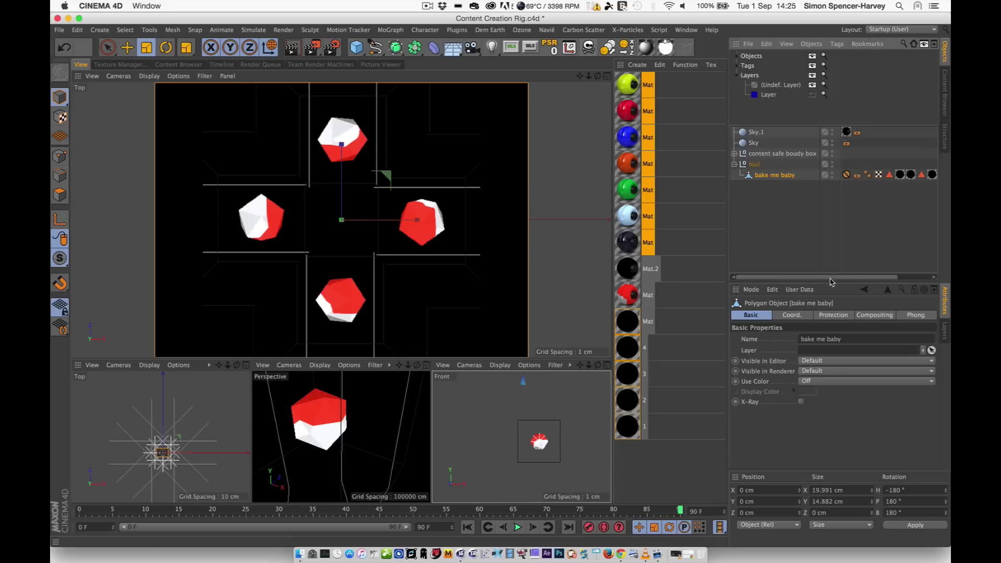
left_click_drag(830, 277, 667, 250)
left_click(775, 236)
left_click(772, 176)
Step: Render the main Top view in place to preview the four-sided output, and clear the preview
left_click(472, 48)
left_click(568, 104)
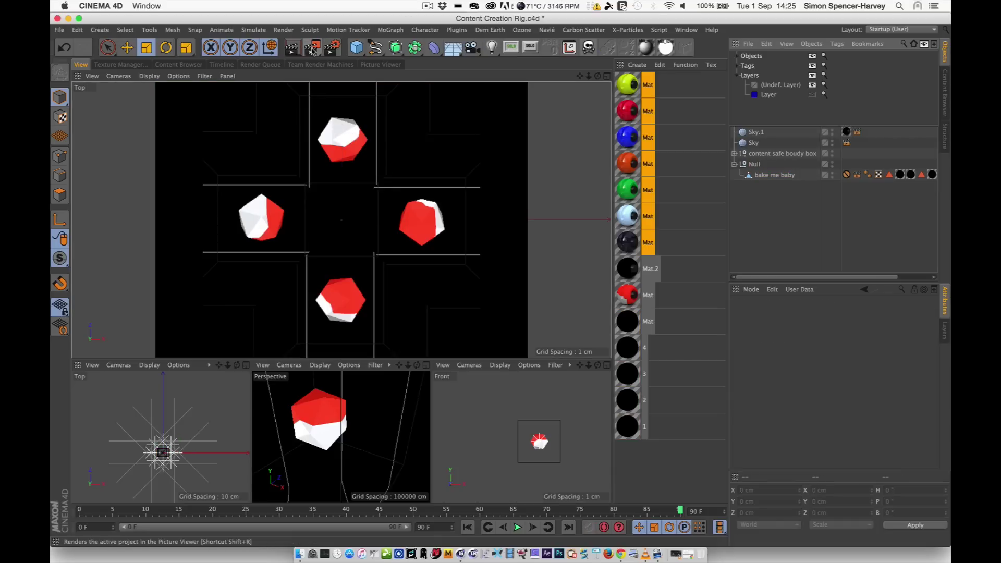
left_click(289, 54)
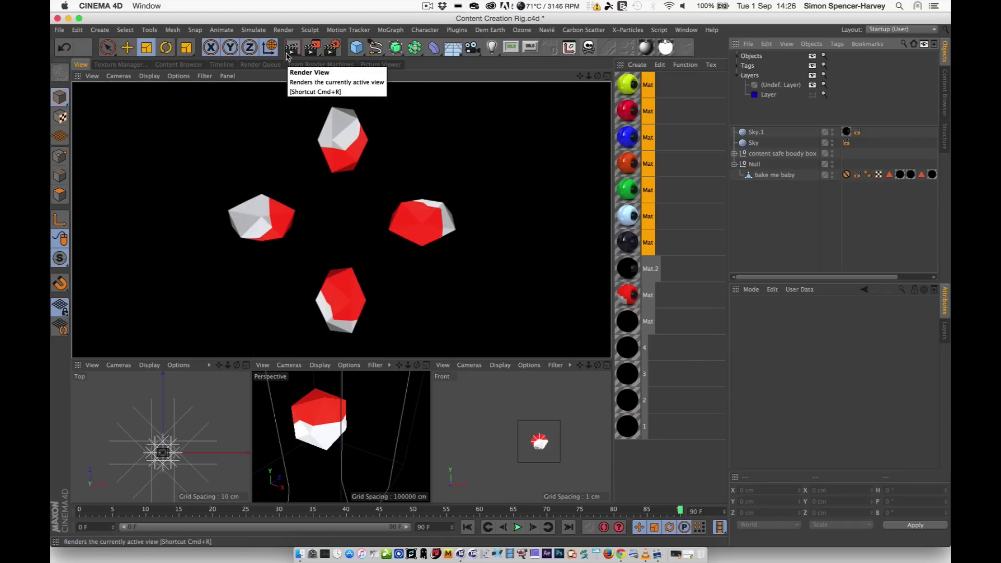
left_click(794, 235)
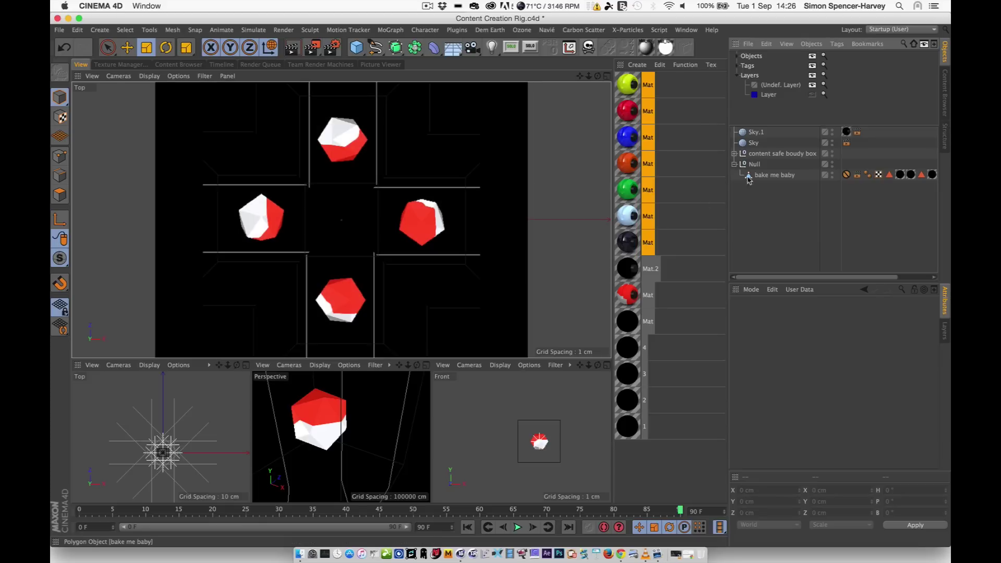
Step: Set the Y scale of the Platonic object under "replace me" to 0.75
left_click(749, 176)
left_click(733, 154)
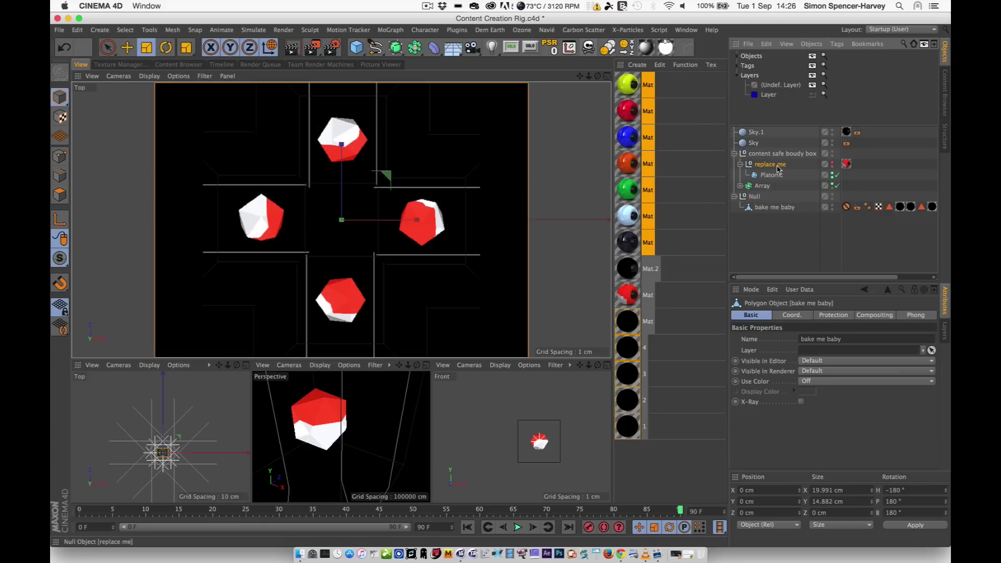
left_click(771, 164)
left_click(765, 315)
left_click(771, 175)
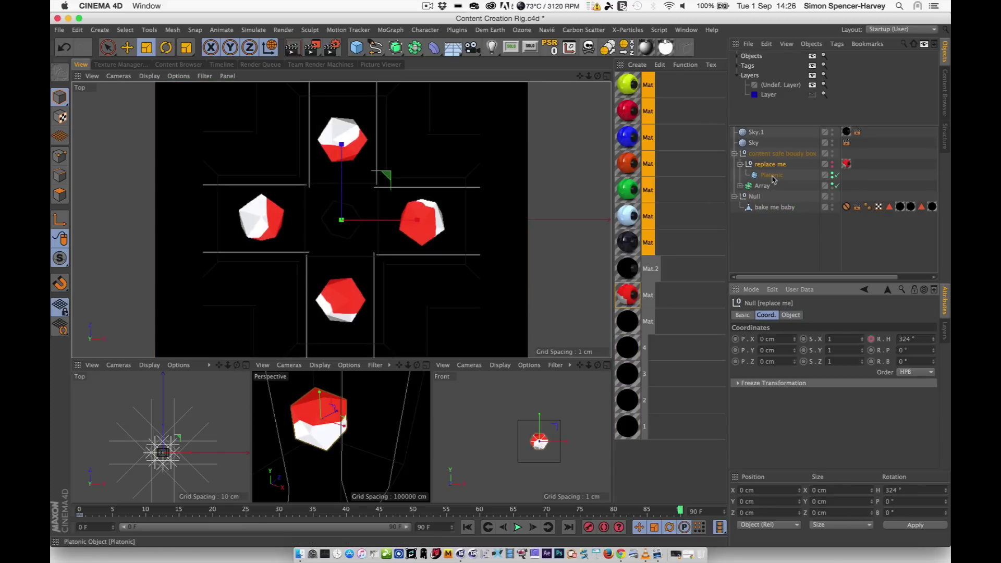
left_click_drag(862, 353, 862, 345)
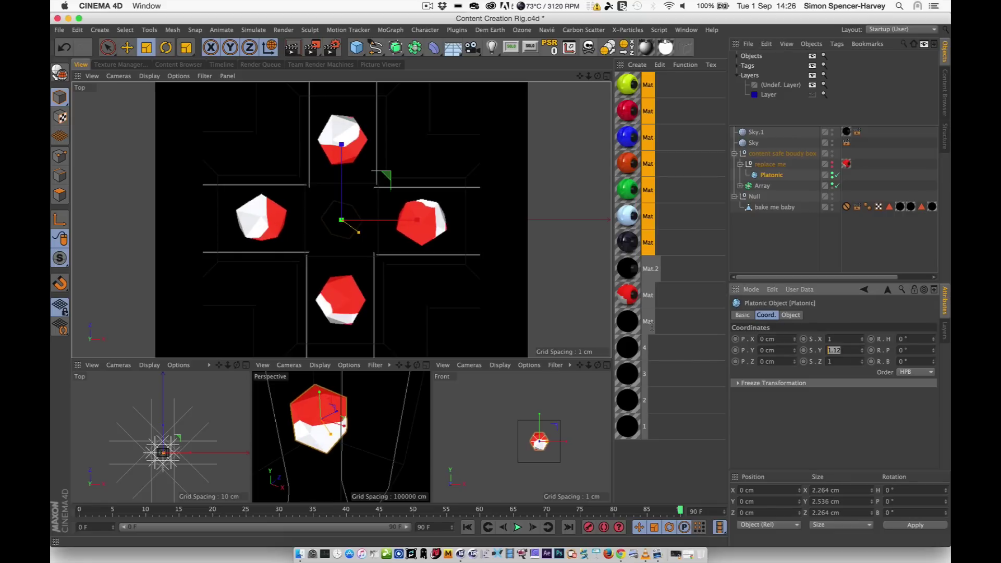
type(".75")
key("Return")
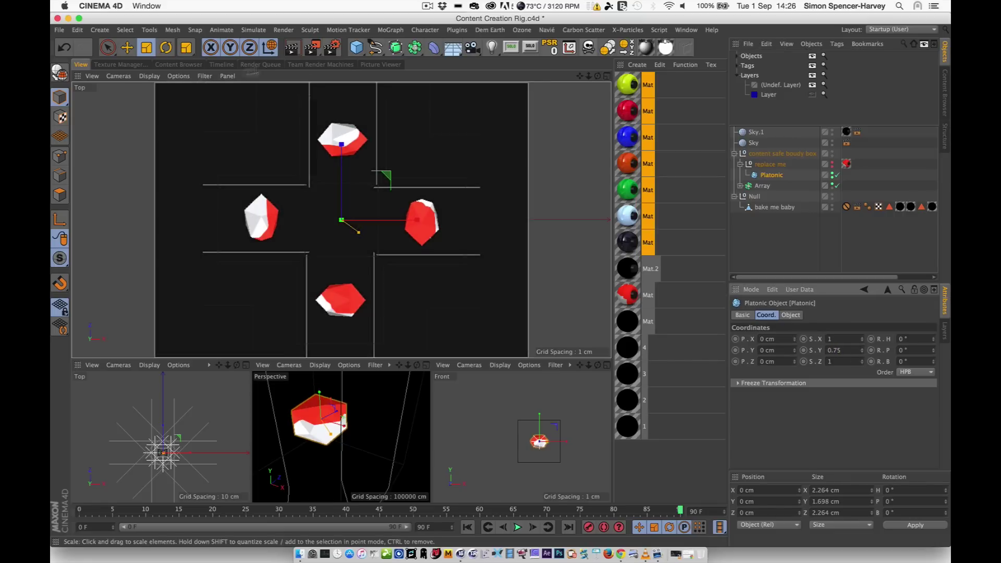
Step: Try to render the project to the Picture Viewer, and preview the render in the main Top view instead
left_click(312, 48)
left_click(578, 192)
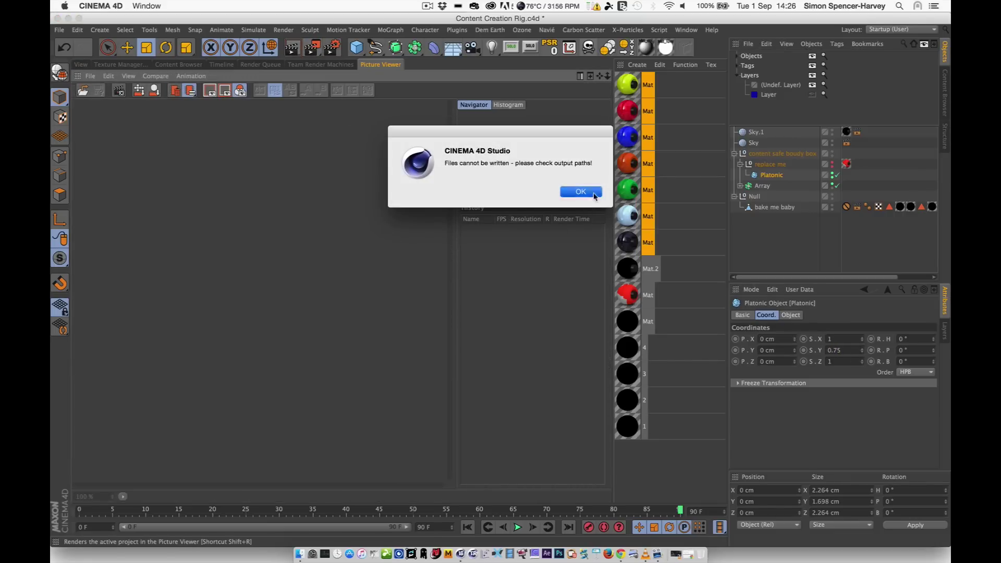
left_click(81, 65)
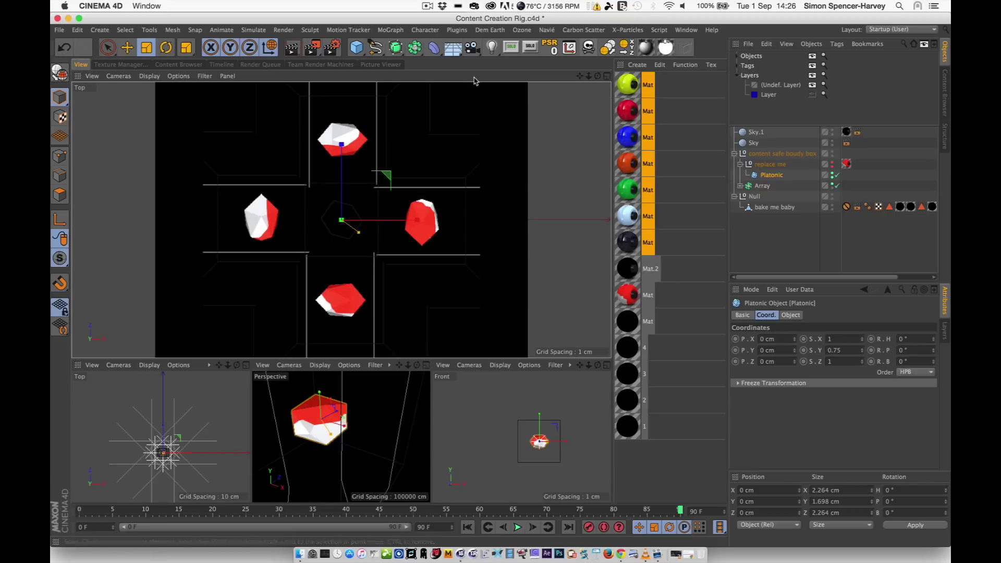
left_click(293, 52)
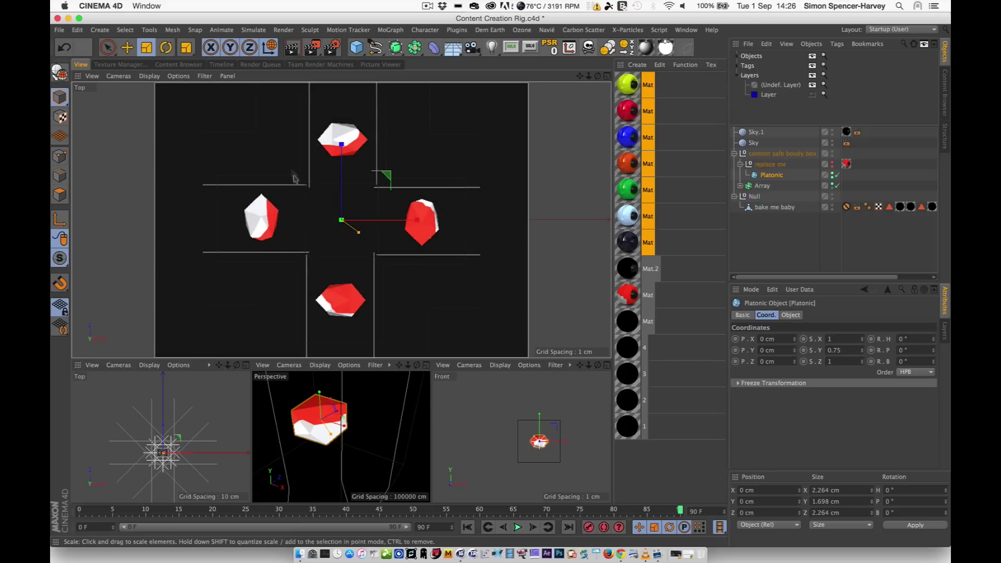
left_click(298, 48)
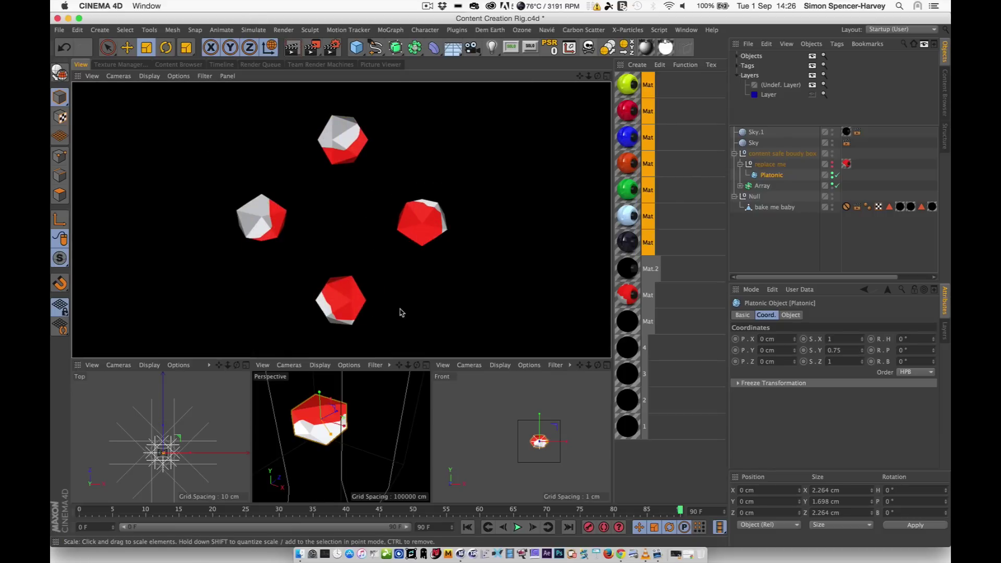
Step: Turn off render file saving, set the frame range to Current Frame, and render to the Picture Viewer
left_click(332, 47)
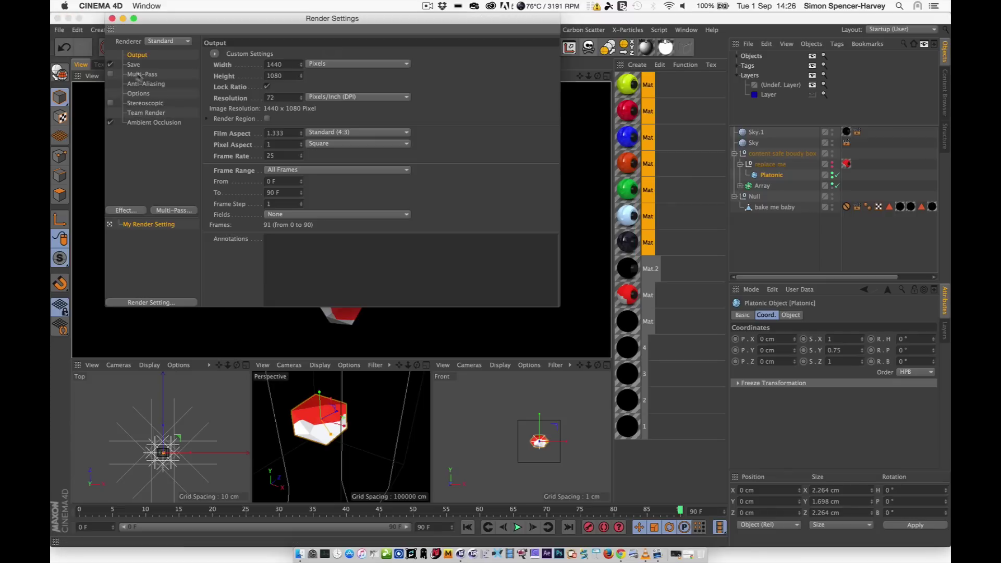
left_click(112, 18)
left_click(331, 53)
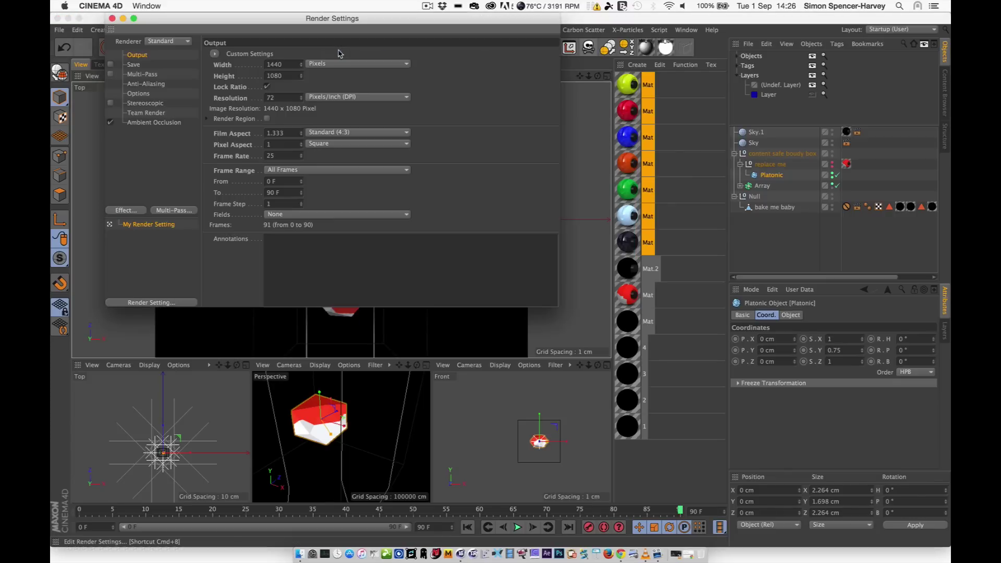
left_click(292, 167)
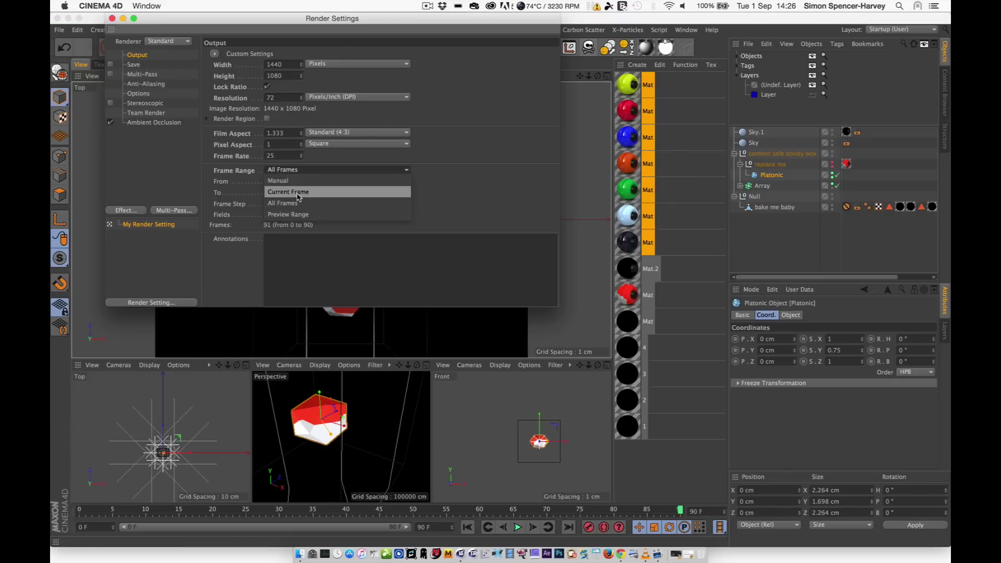
left_click(298, 191)
left_click(112, 18)
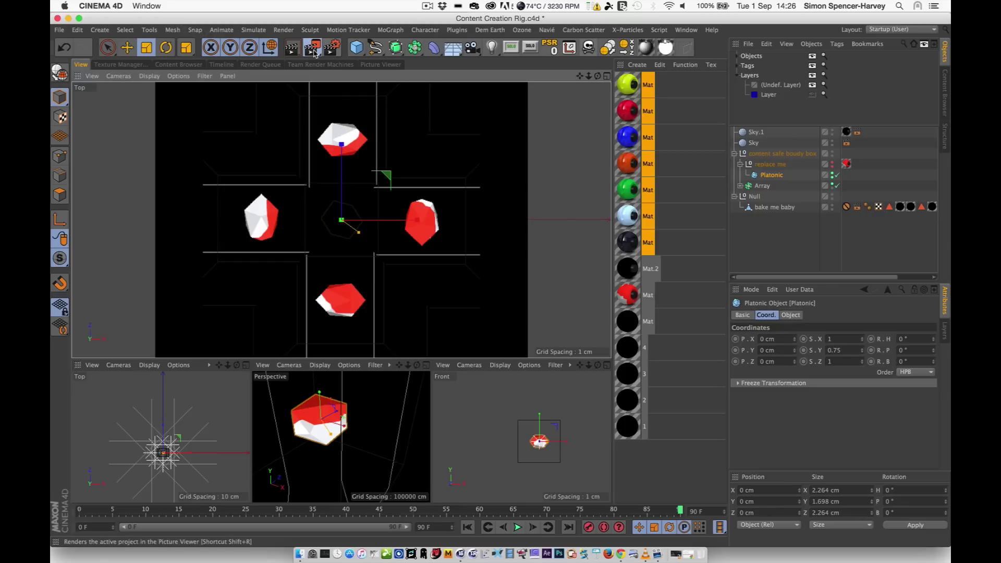
left_click(314, 50)
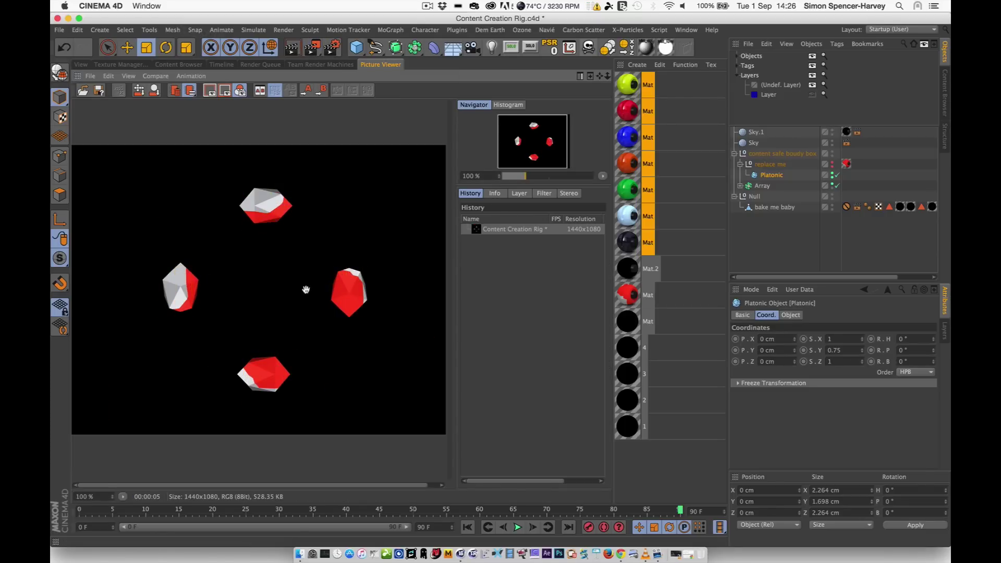
Step: Set the Platonic object's Y scale to 1 and render it to the Picture Viewer again, returning to the viewports
double_click(856, 353)
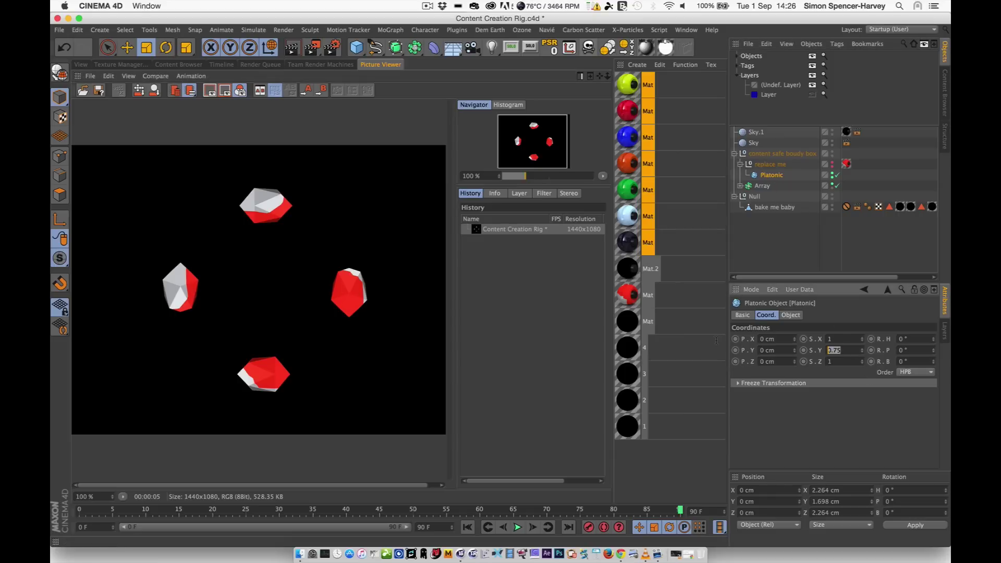
left_click(316, 48)
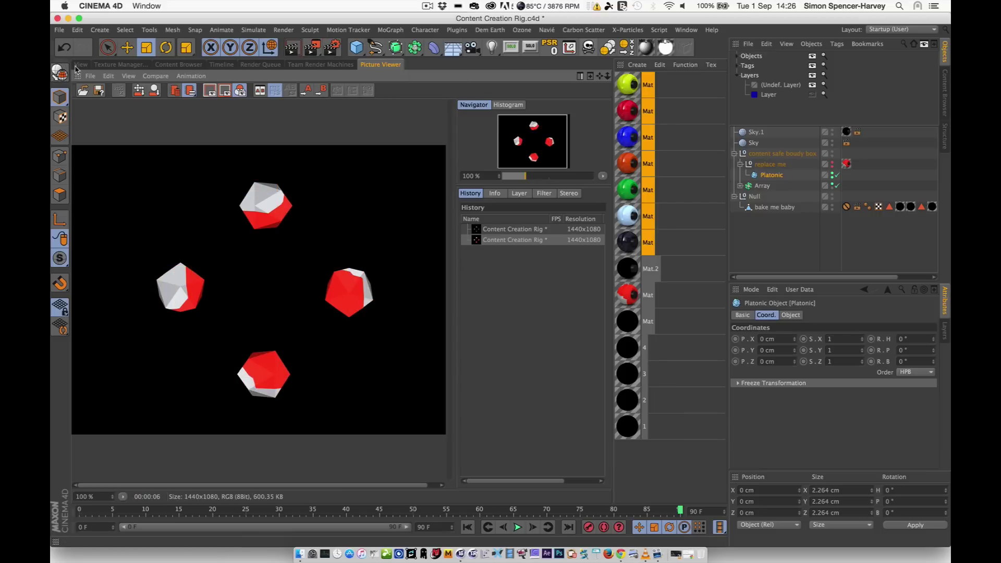
right_click(75, 68)
left_click(496, 71)
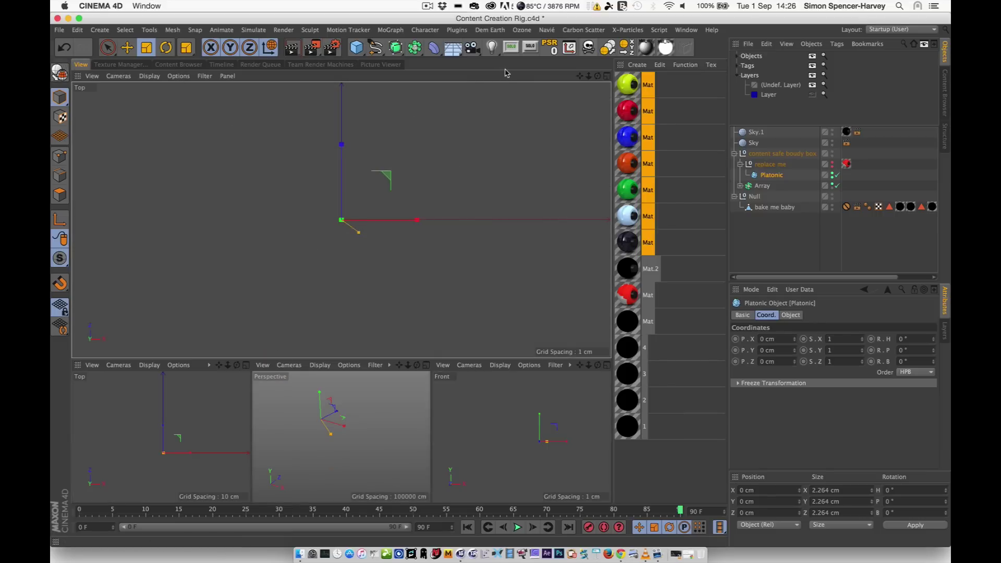
left_click(776, 236)
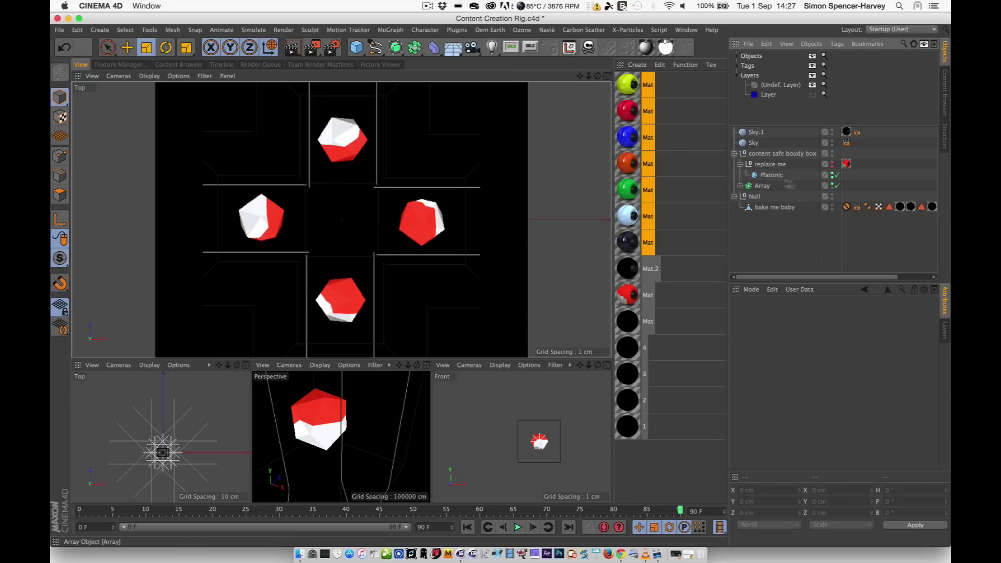
Step: Select the Platonic object and review the render output settings, leaving them as they are
left_click(775, 177)
left_click(332, 47)
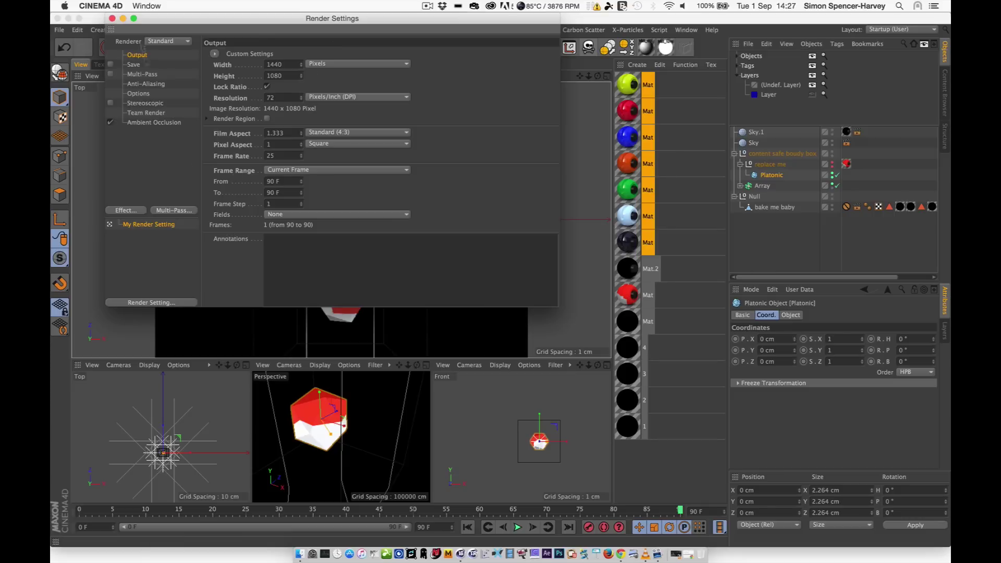
left_click(112, 18)
Step: Switch to Finder and preview the sample videos "example 1 - candy.m4v" and "example 2 - balls.m4v"
key("super+Tab")
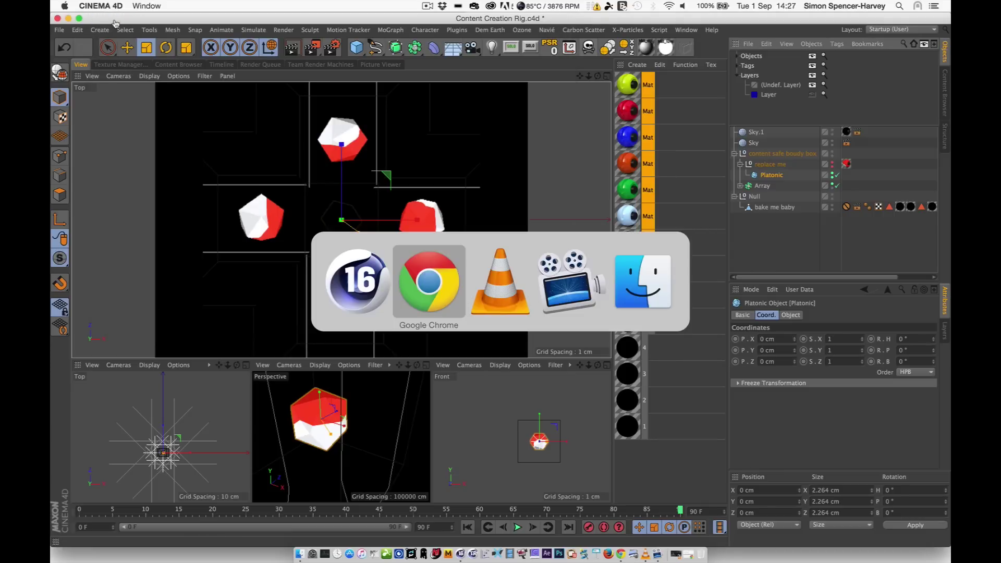
key("super+Tab")
key("super+Tab")
key("super+Tab")
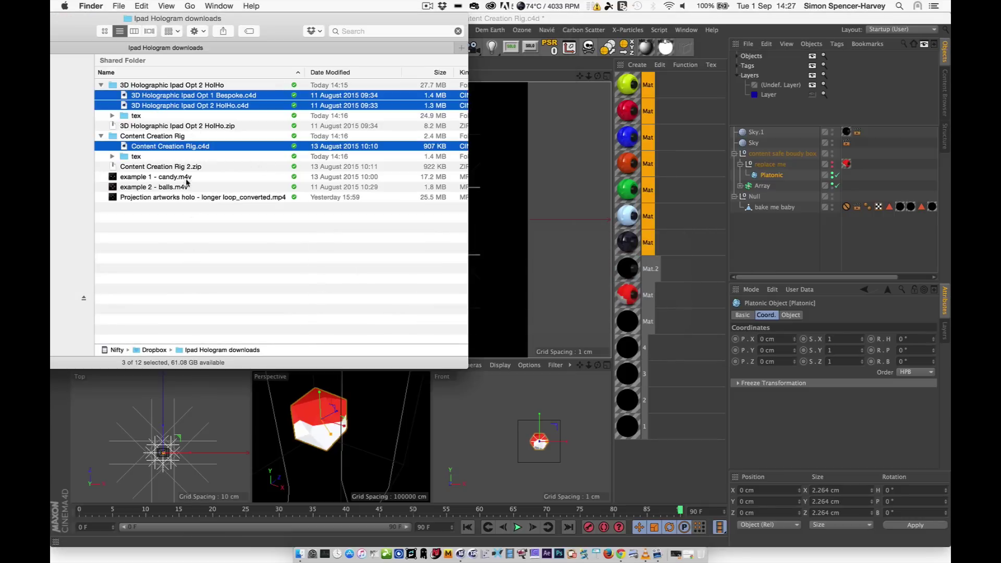
left_click(186, 186)
left_click(197, 177)
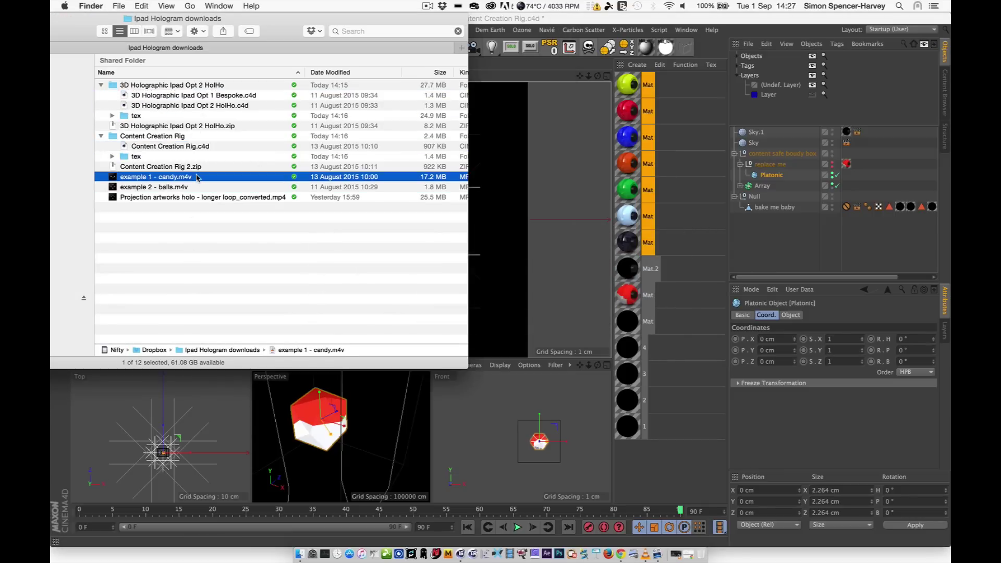
key("space")
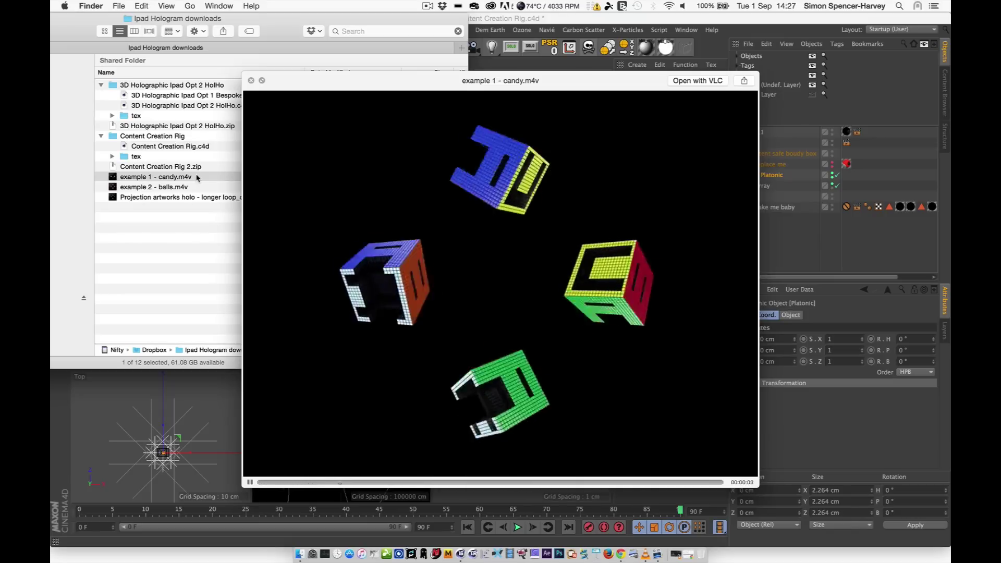
key("Down")
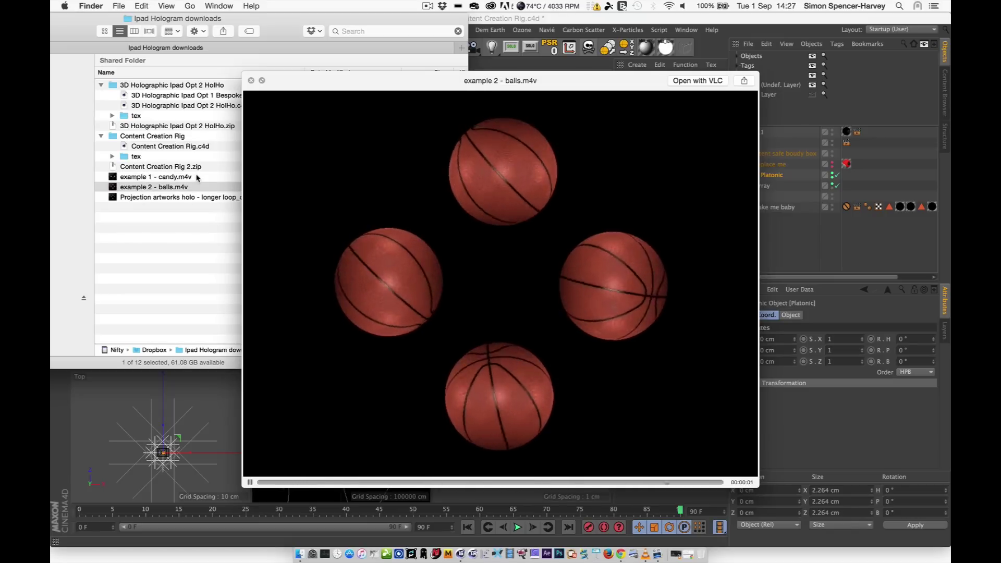
Step: Preview "Projection artworks holo - longer loop_converted.mp4" and scrub forward through its footage
key("Down")
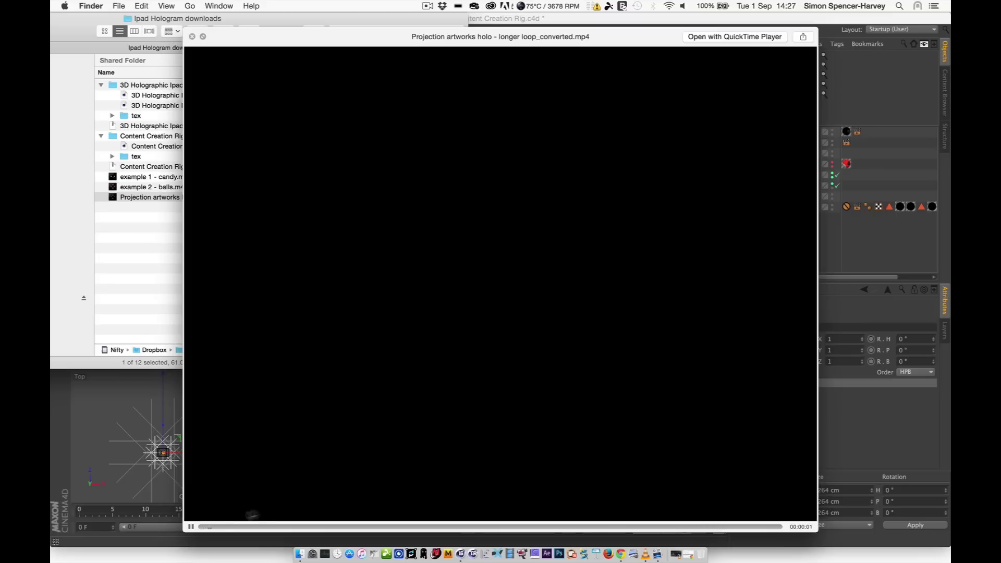
left_click_drag(237, 528, 260, 541)
left_click_drag(209, 527, 347, 529)
left_click_drag(406, 529, 574, 497)
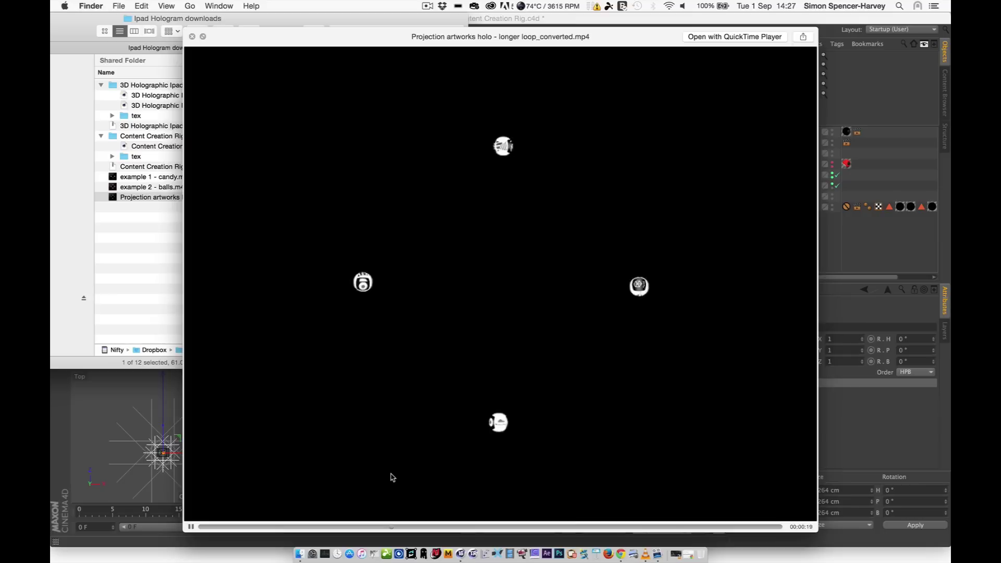
Step: Close the video preview and the Ipad Hologram downloads window, and switch back to Cinema 4D
key("space")
left_click_drag(69, 26, 261, 139)
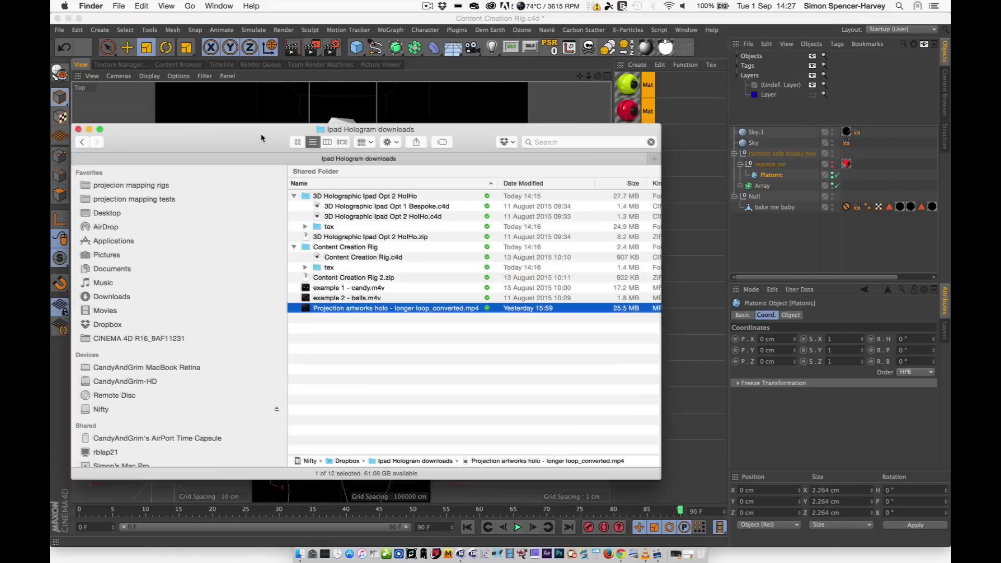
left_click(78, 130)
left_click(687, 21)
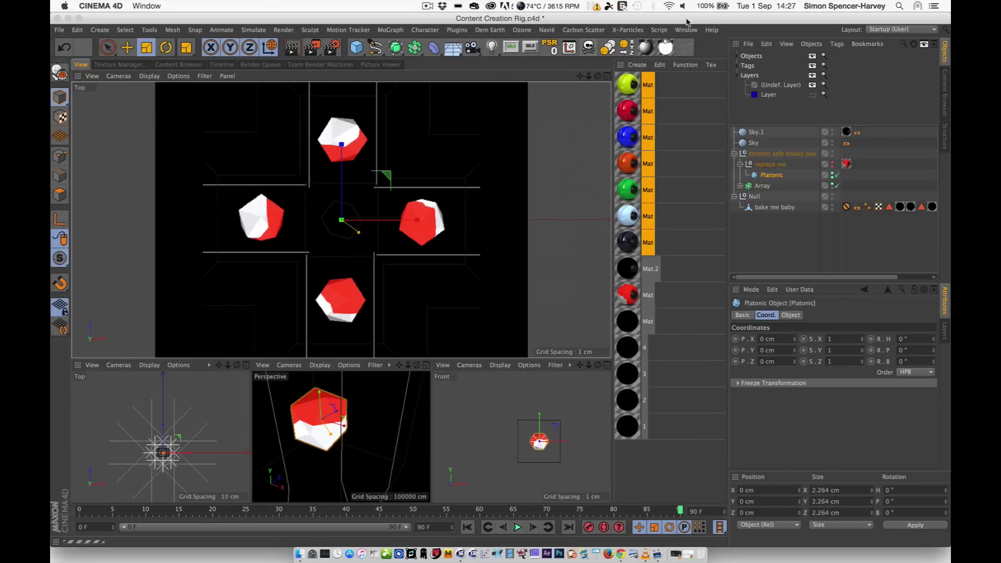